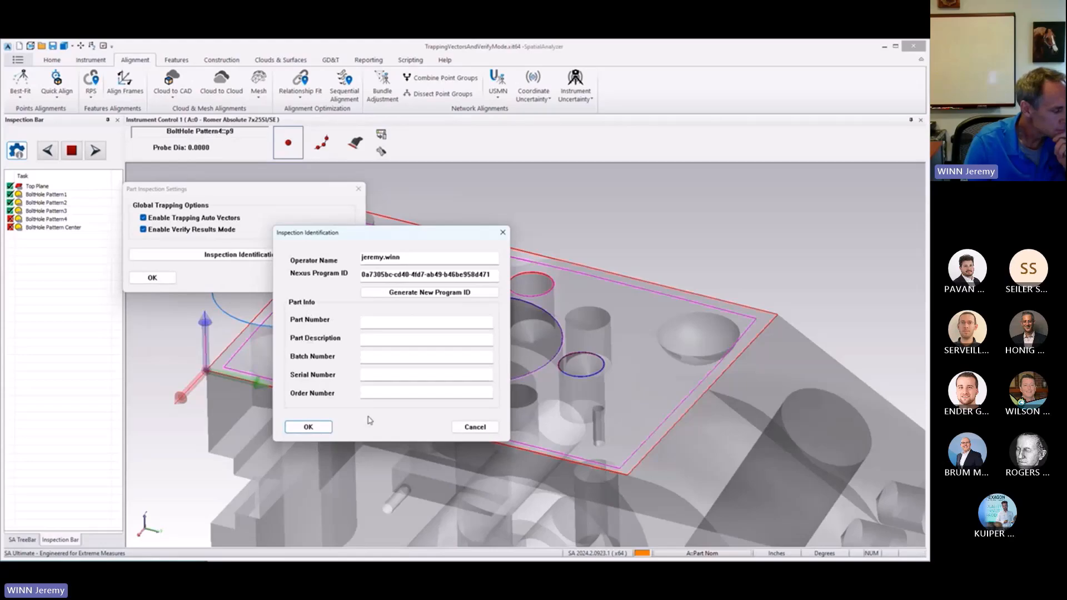
Leave the inspection identification unedited and disable Verify Results Mode in the part inspection settings.
click(475, 427)
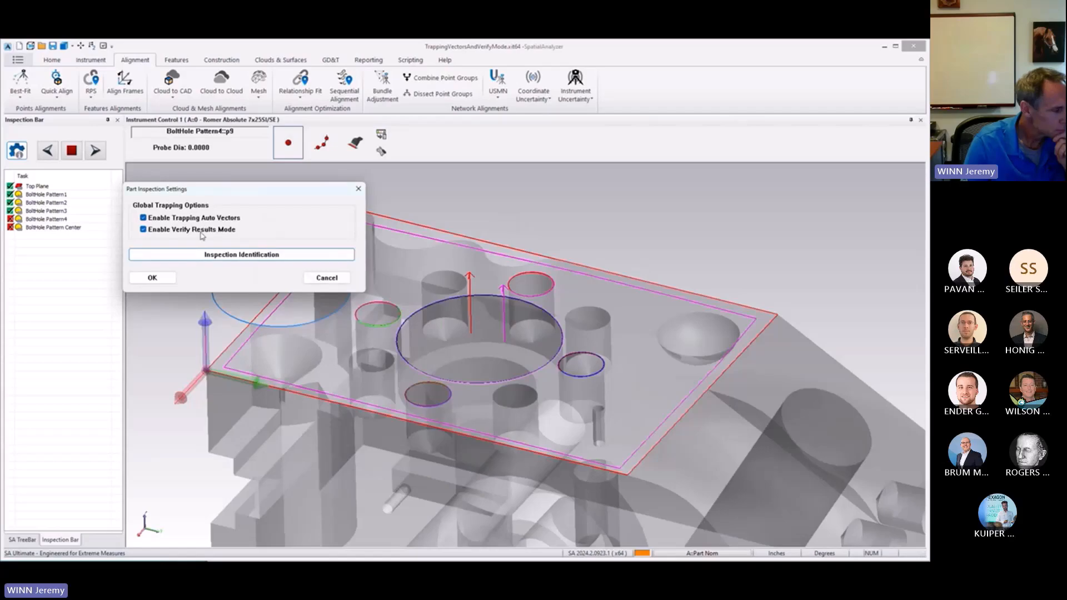
click(156, 230)
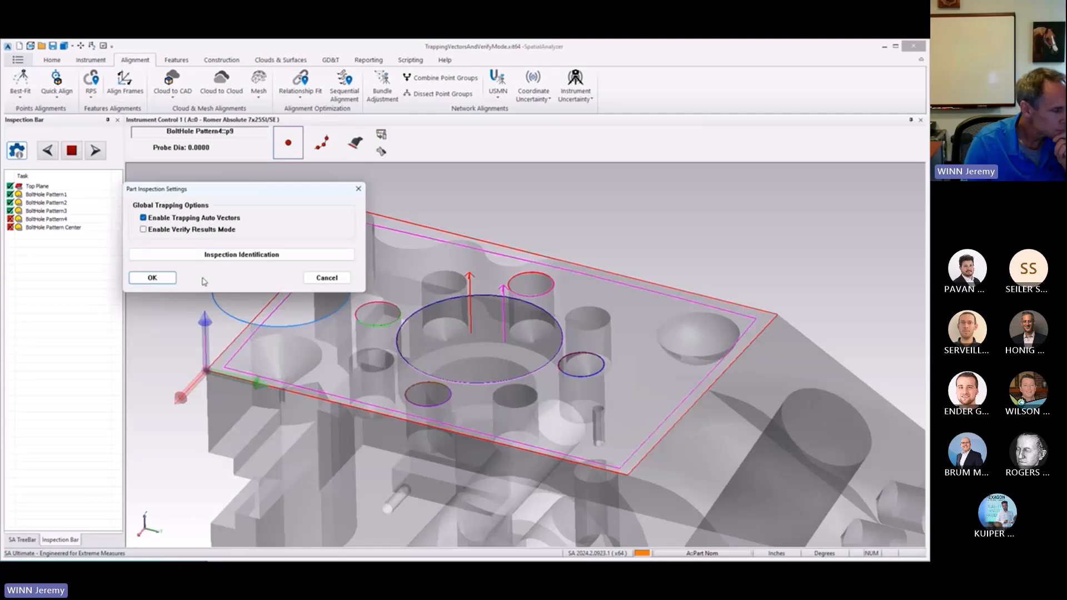
click(172, 280)
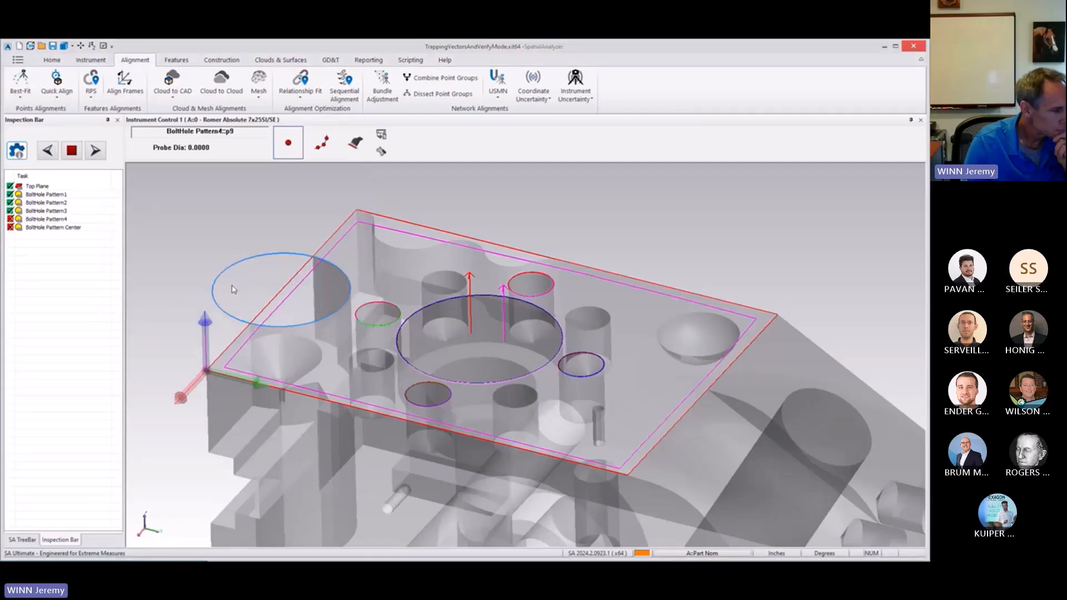
Start trapping at BoltHole Pattern1, advance through the bolt holes to BoltHole Pattern4, and stop trapping.
click(22, 539)
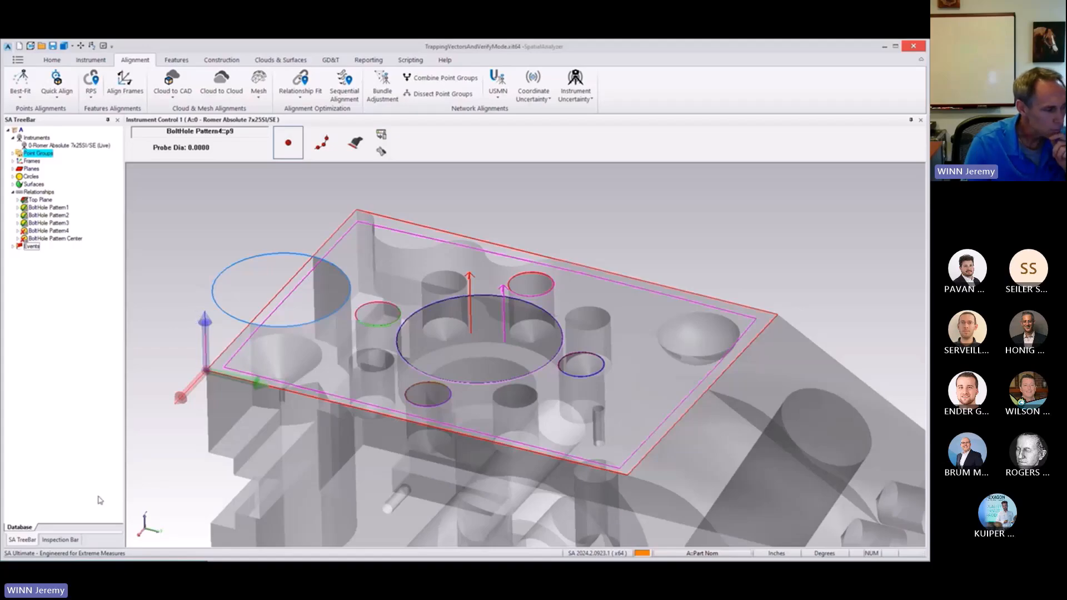
click(62, 539)
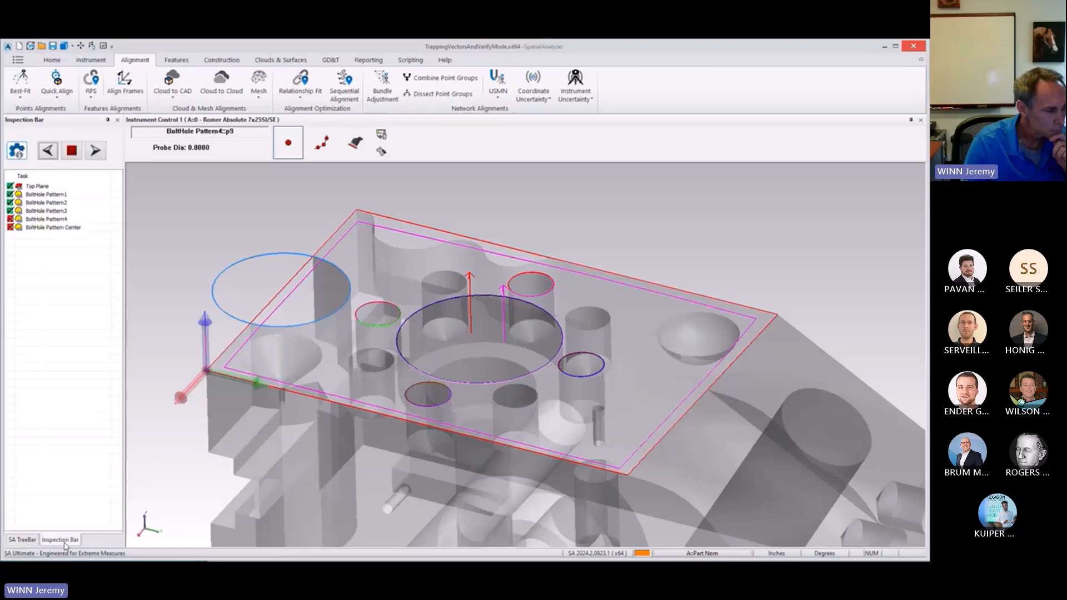
click(53, 197)
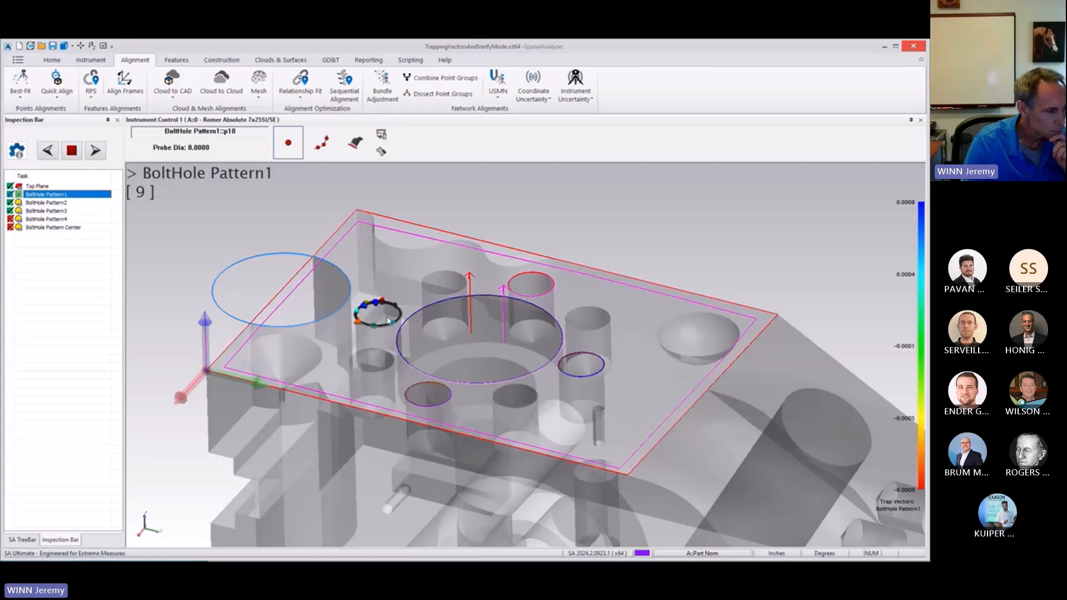
click(95, 150)
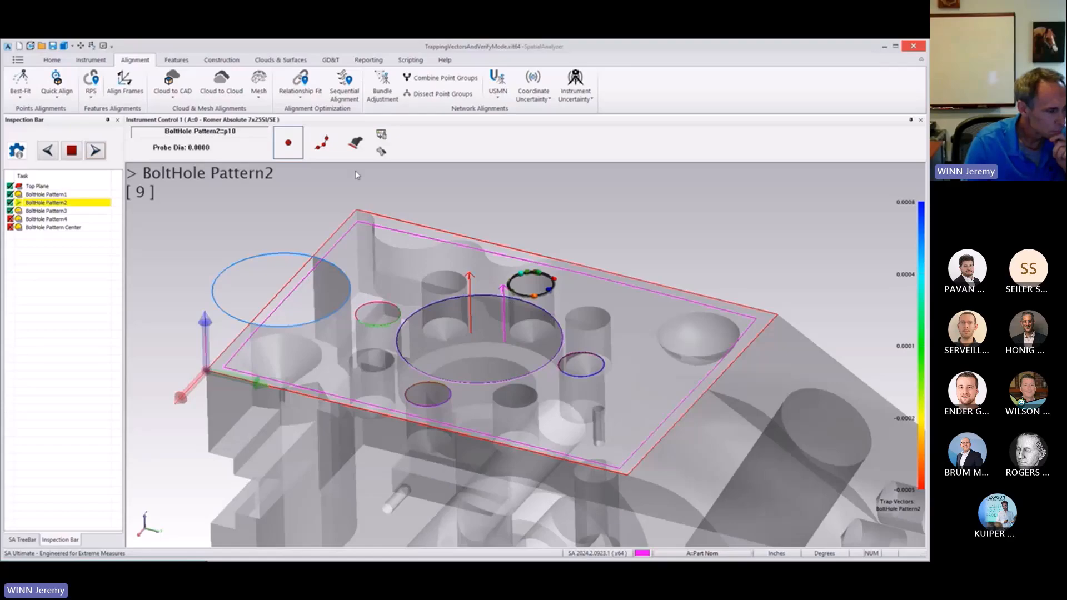
click(95, 150)
click(91, 157)
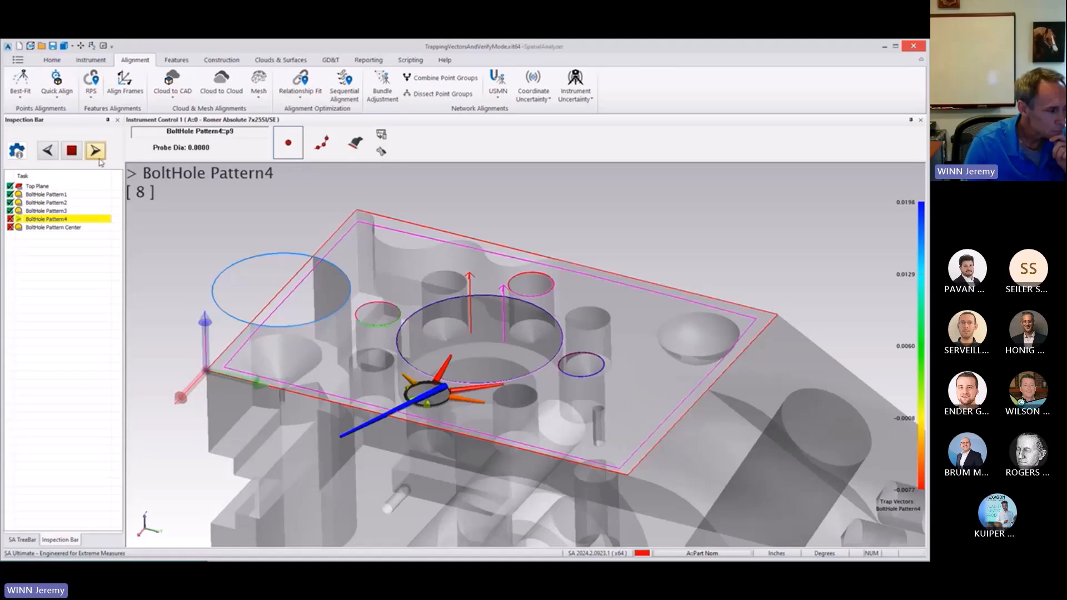
click(70, 150)
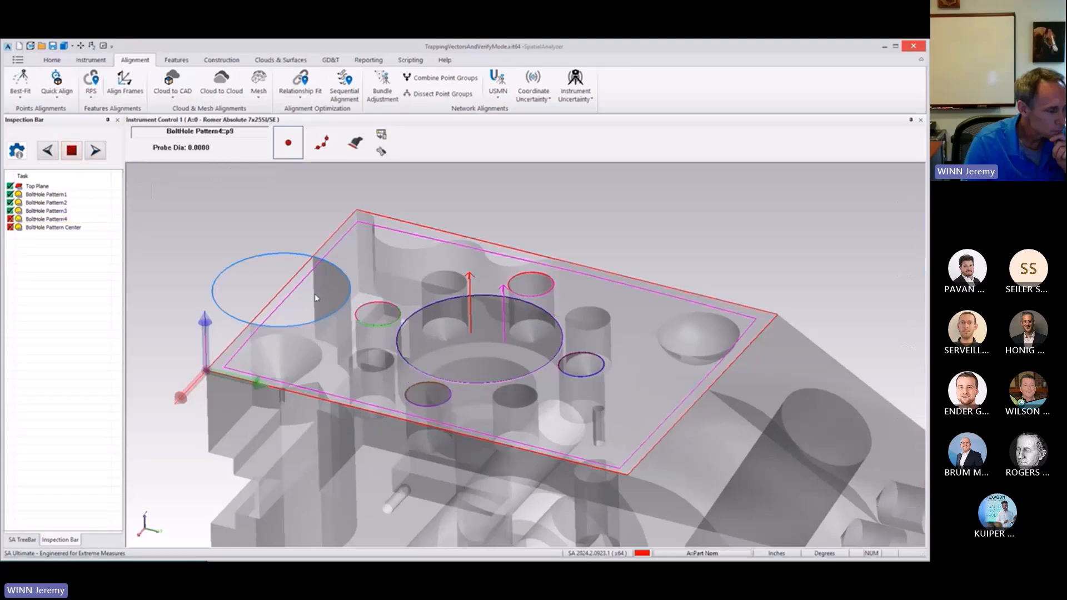
Restart trapping at BoltHole Pattern1 and advance feature by feature to BoltHole Pattern4 without result verification.
click(54, 194)
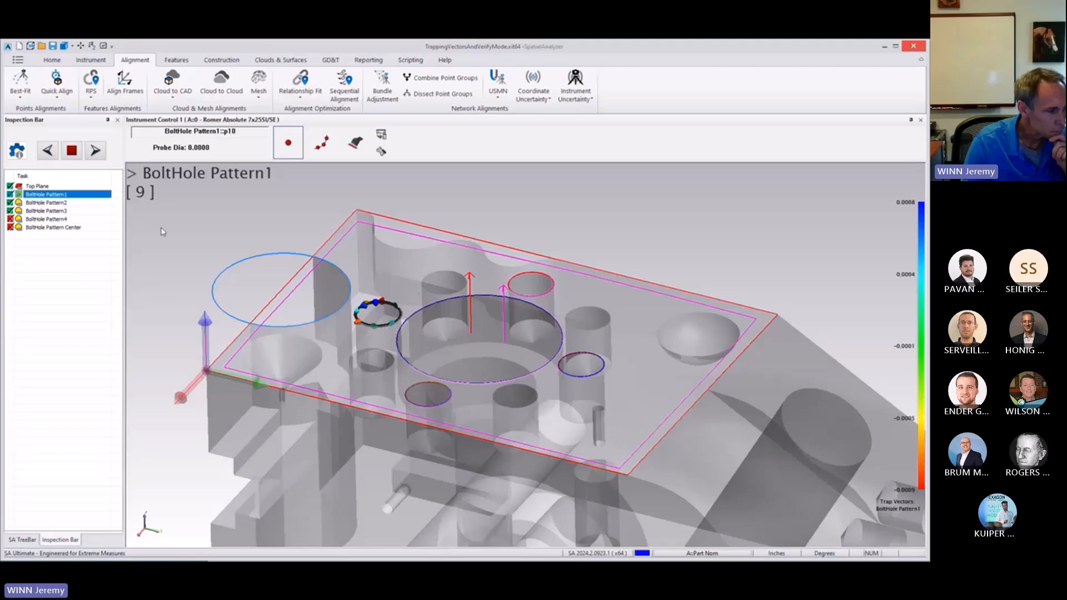
click(97, 150)
click(97, 150)
click(101, 151)
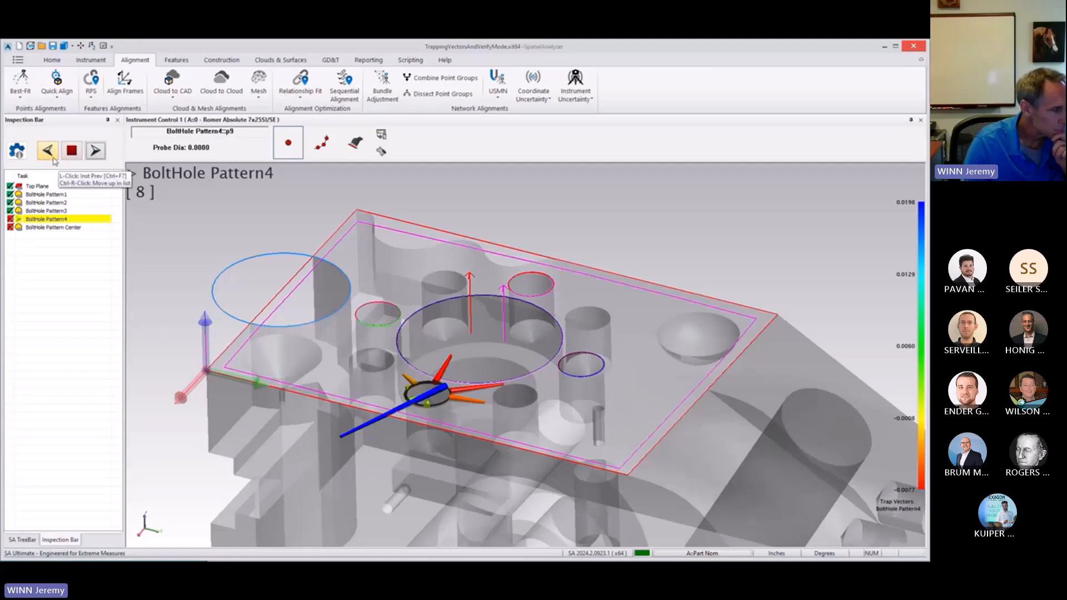
Enable Verify Results Mode in the global trapping options of the part inspection settings.
click(17, 151)
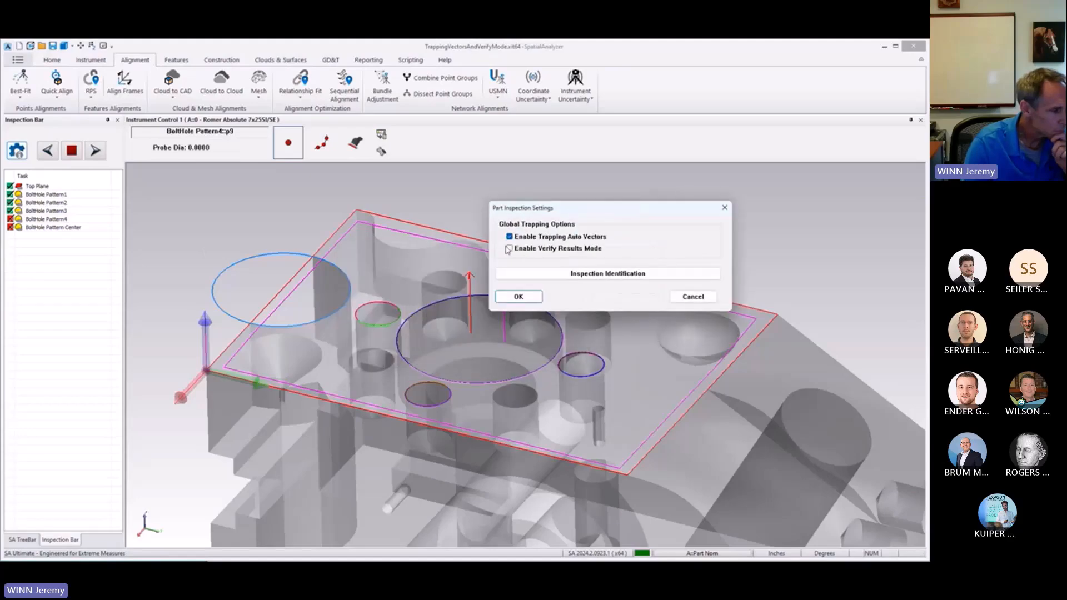
click(510, 249)
click(519, 297)
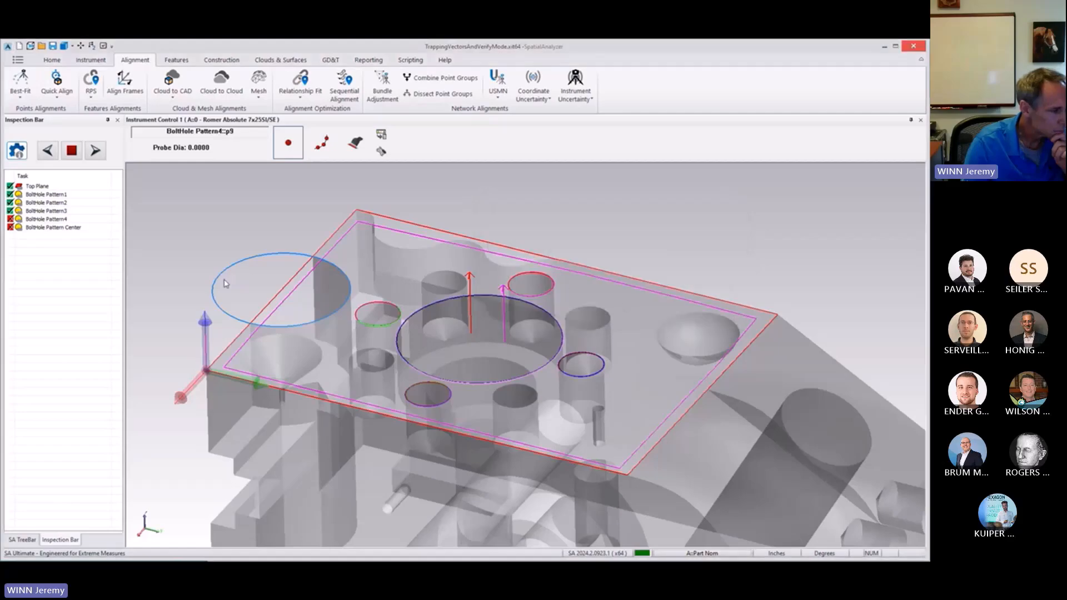
Run the inspection from BoltHole Pattern1 through BoltHole Pattern4, reviewing the verification result of each feature.
click(50, 195)
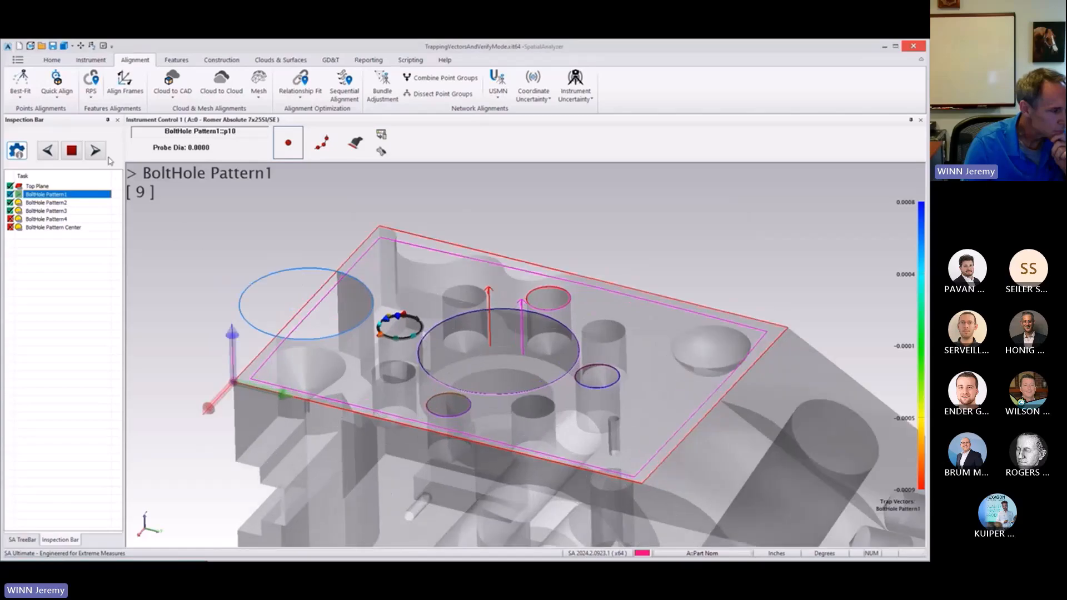
click(95, 150)
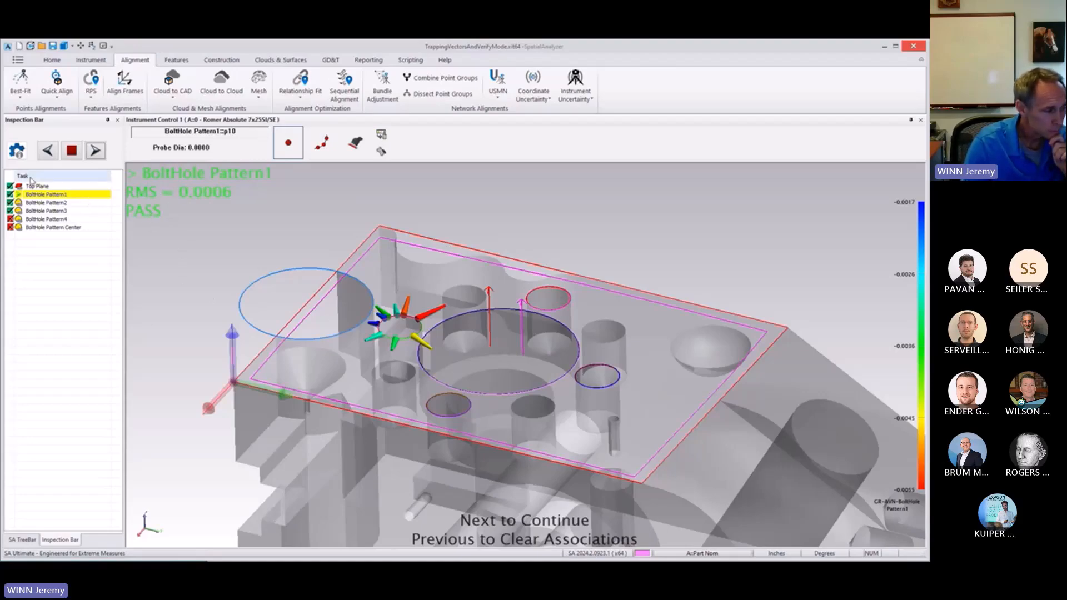
click(95, 150)
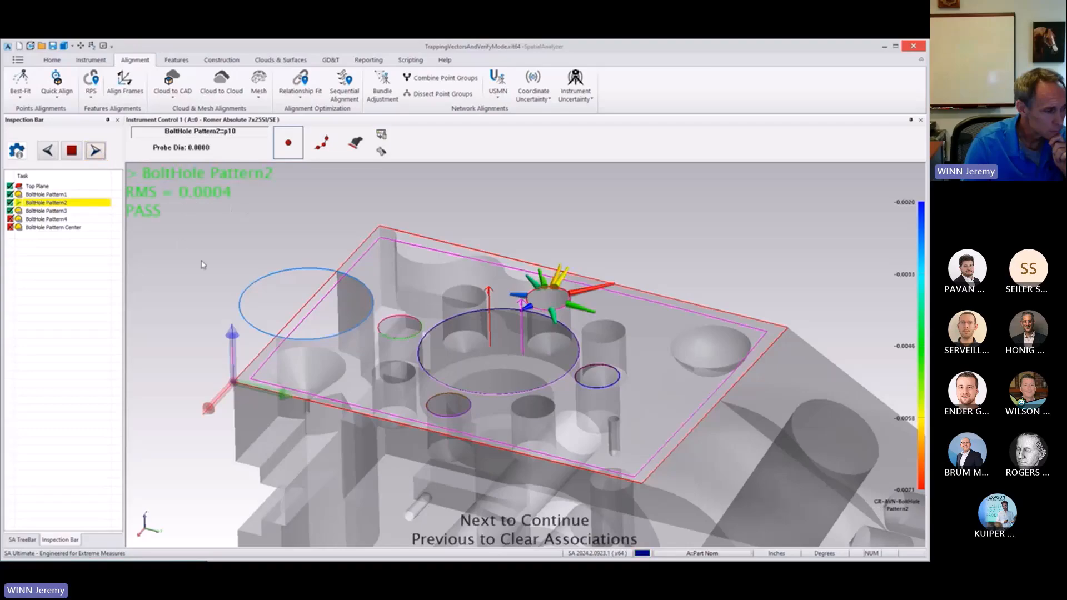
click(95, 155)
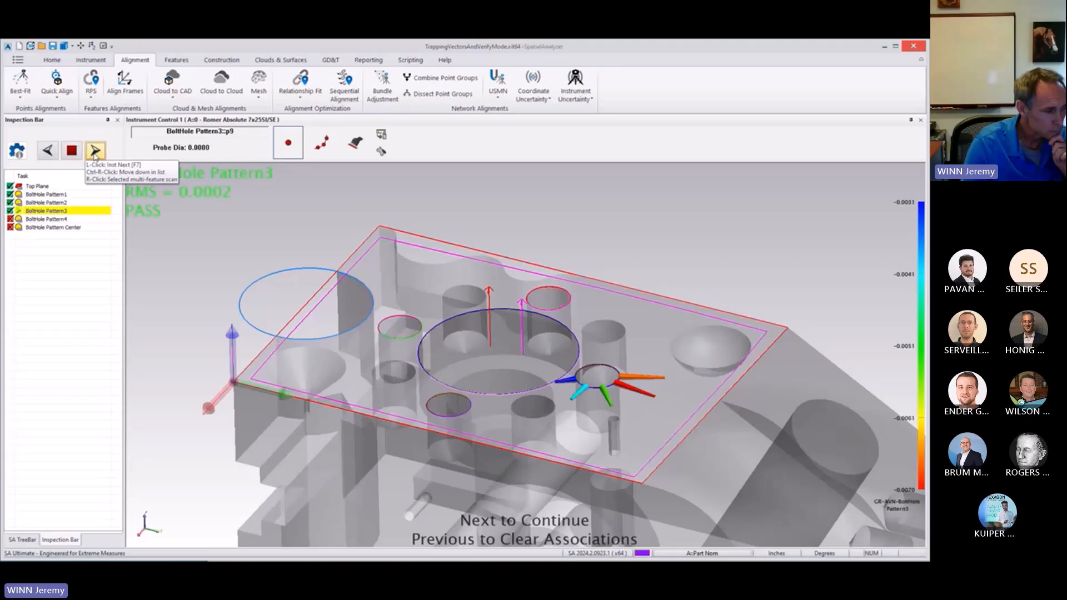
click(95, 155)
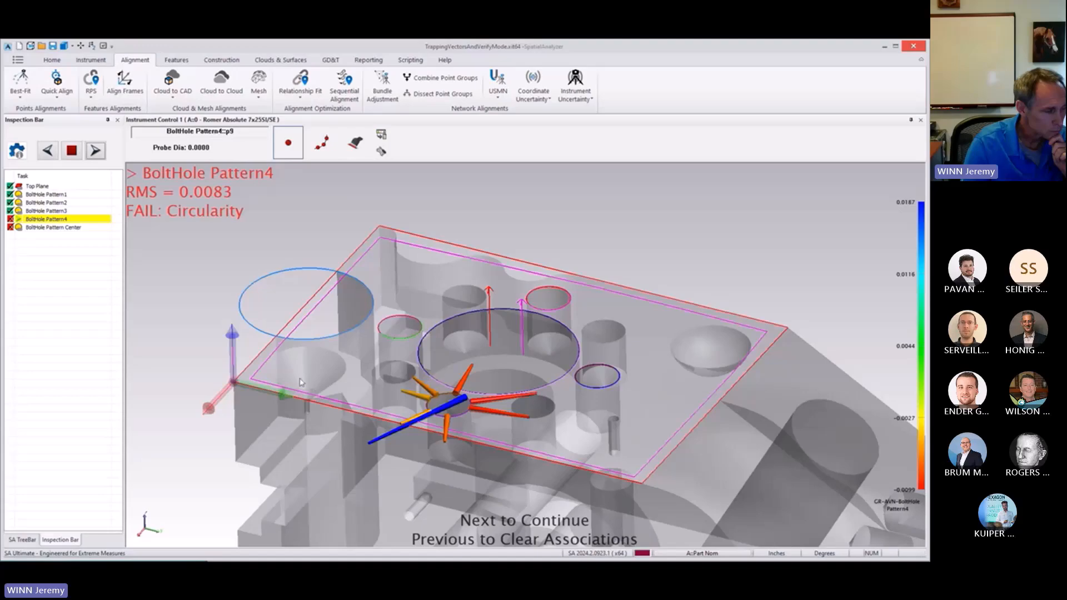
Clear the data associations of BoltHole Pattern4, verify the results of BoltHole Pattern Center, and stop trapping.
click(48, 151)
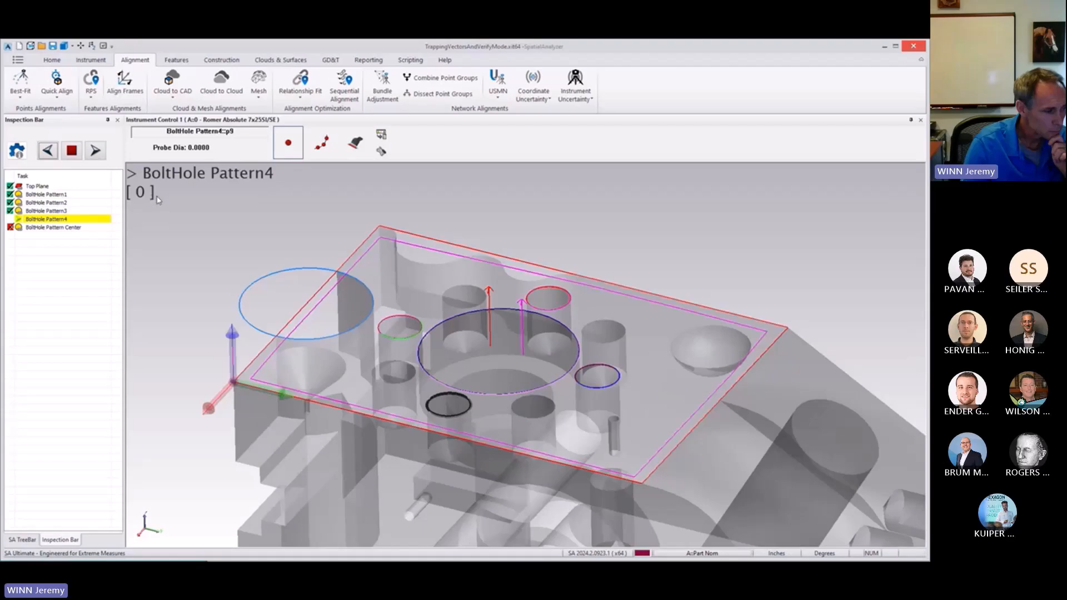
click(96, 152)
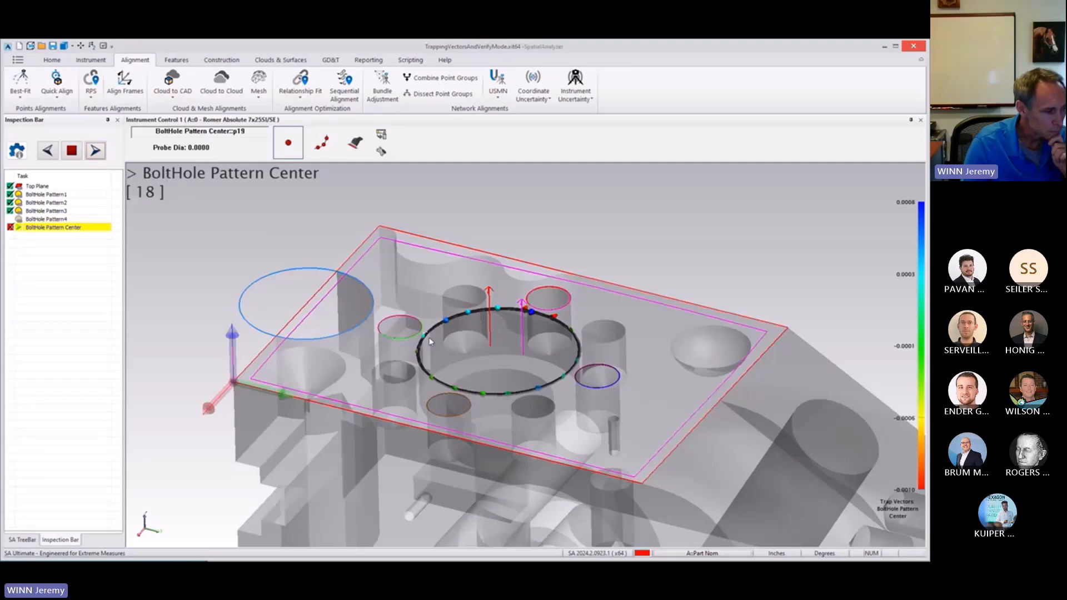
click(97, 152)
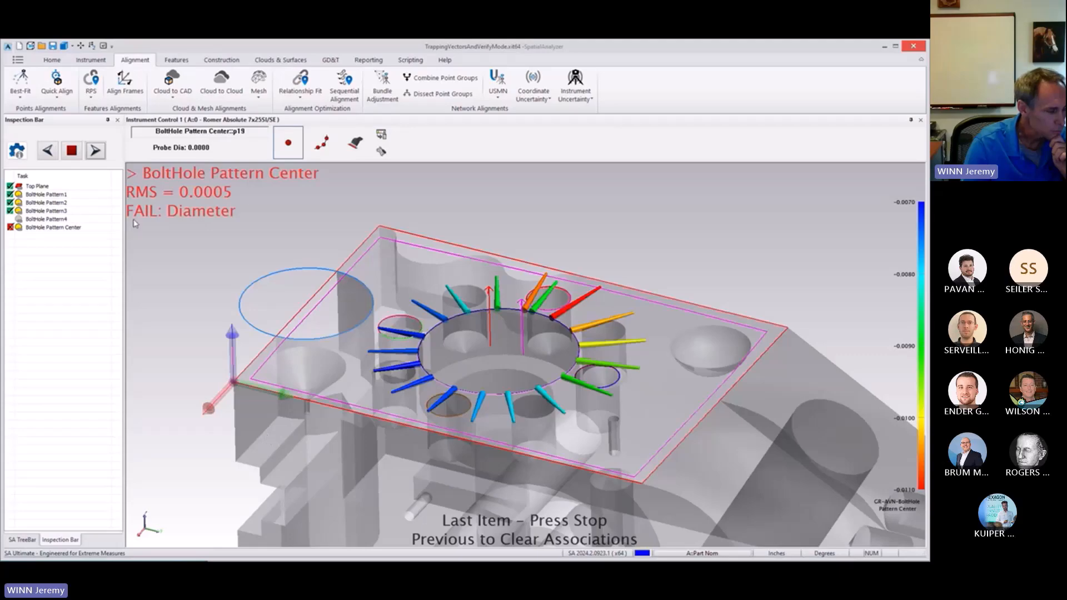
click(76, 153)
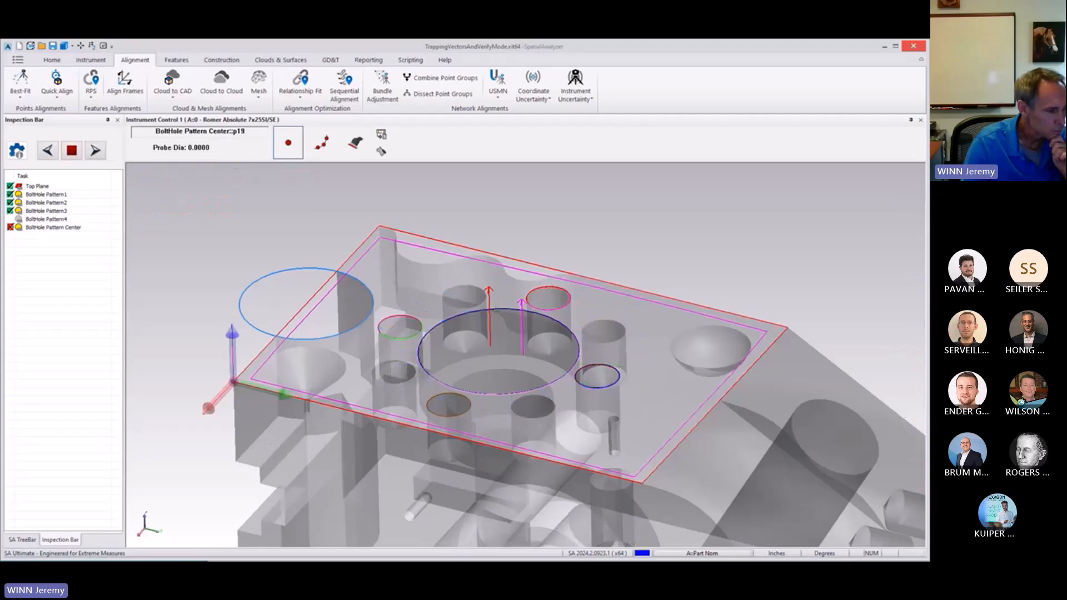
key(Right)
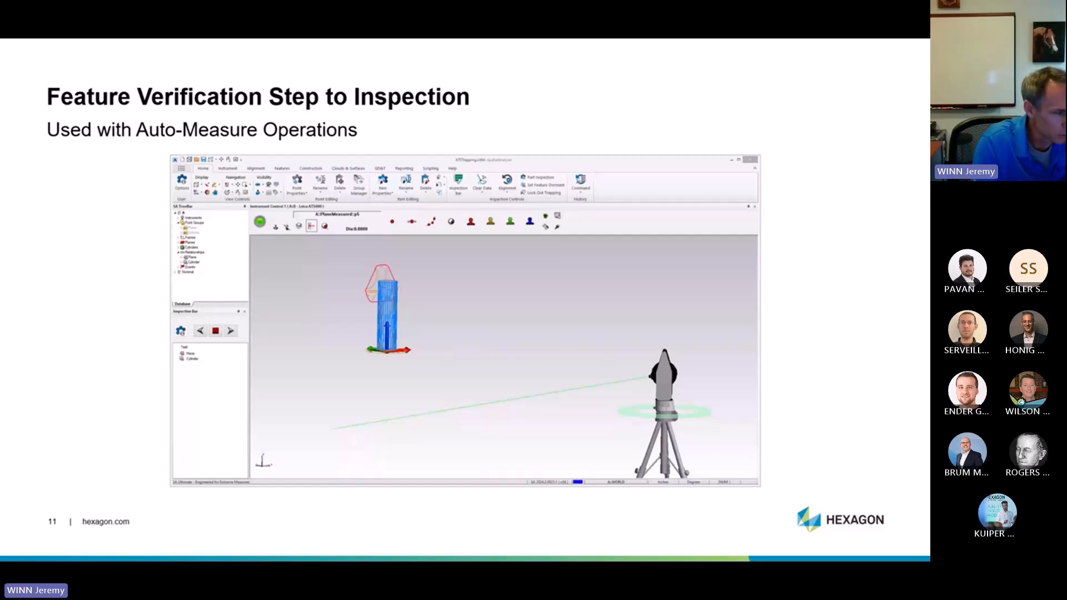
key(Right)
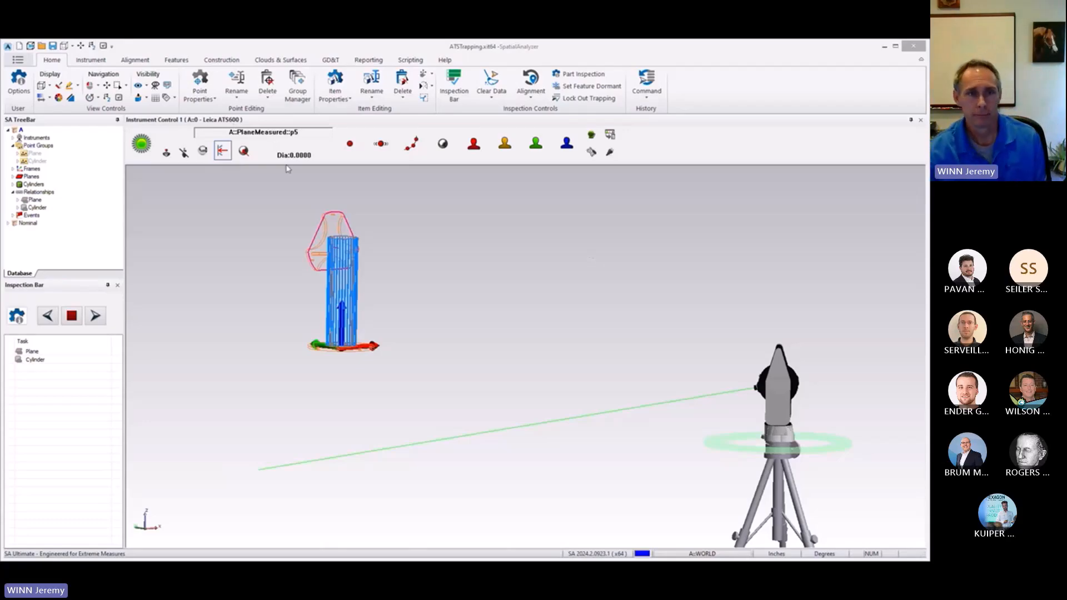
Review the Plane relationship's trapping controls for automatic measurement of guided points and the global part inspection settings.
right_click(42, 352)
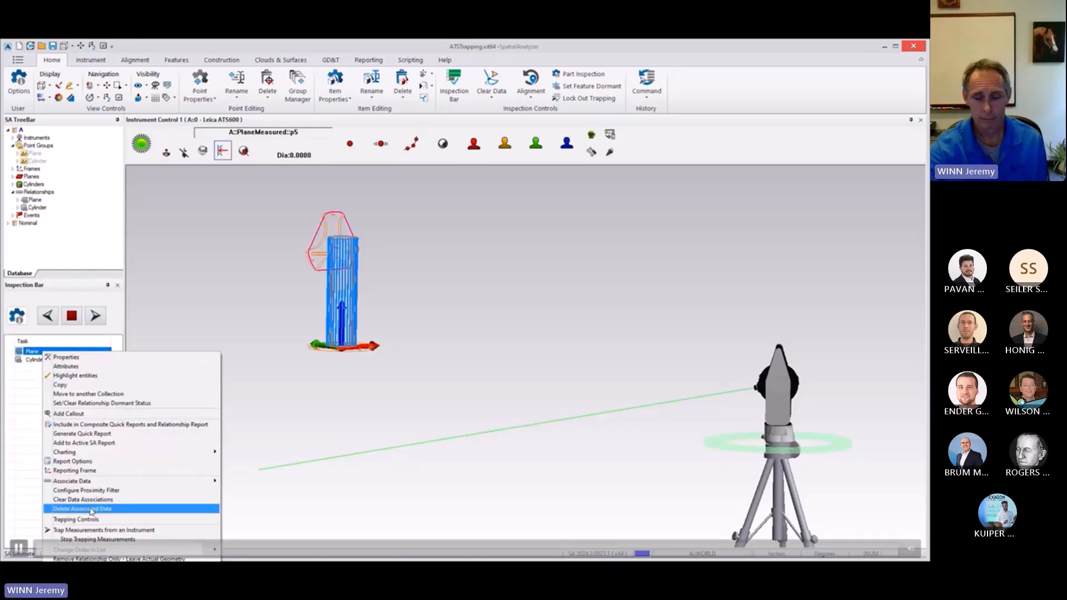
click(139, 519)
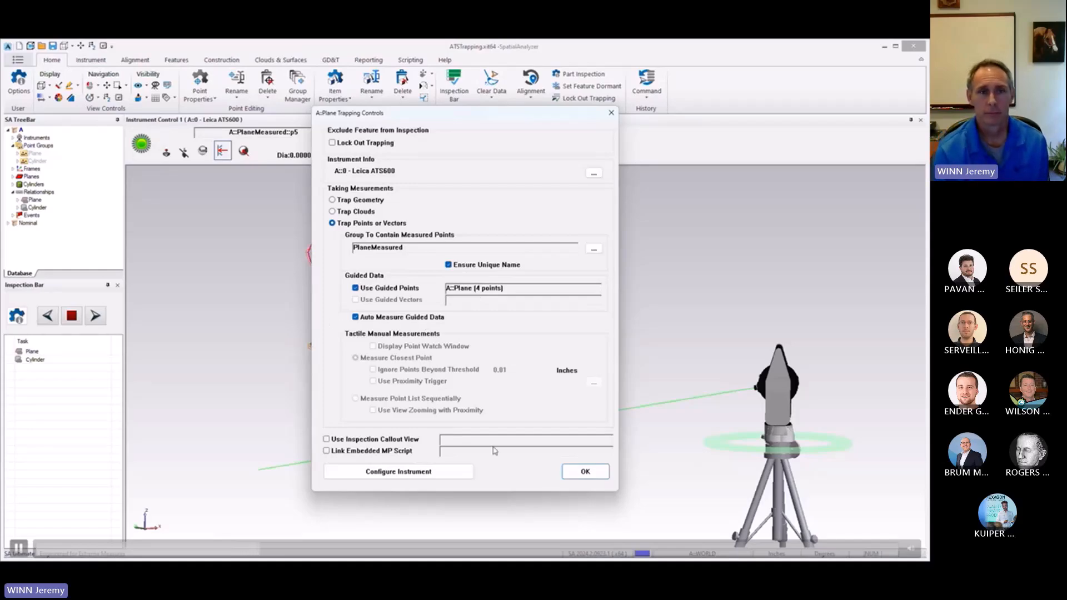
click(586, 471)
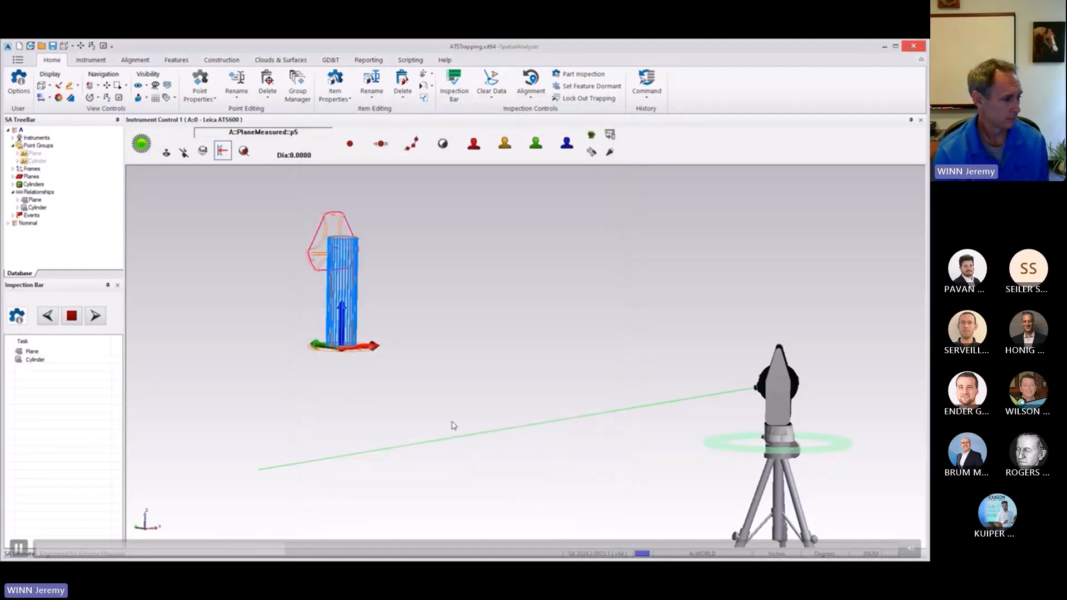
click(21, 314)
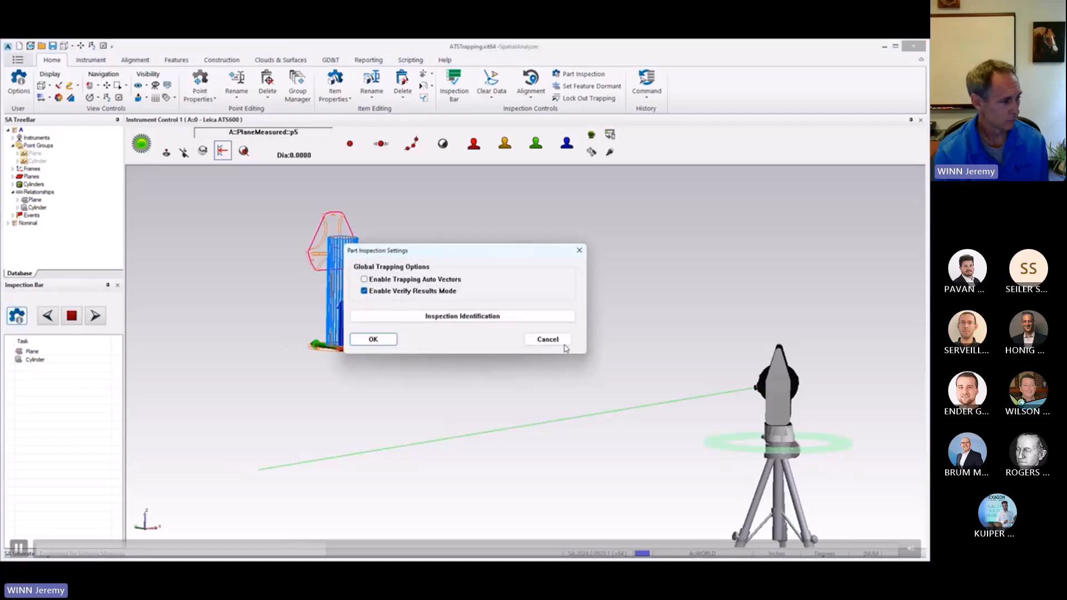
click(546, 339)
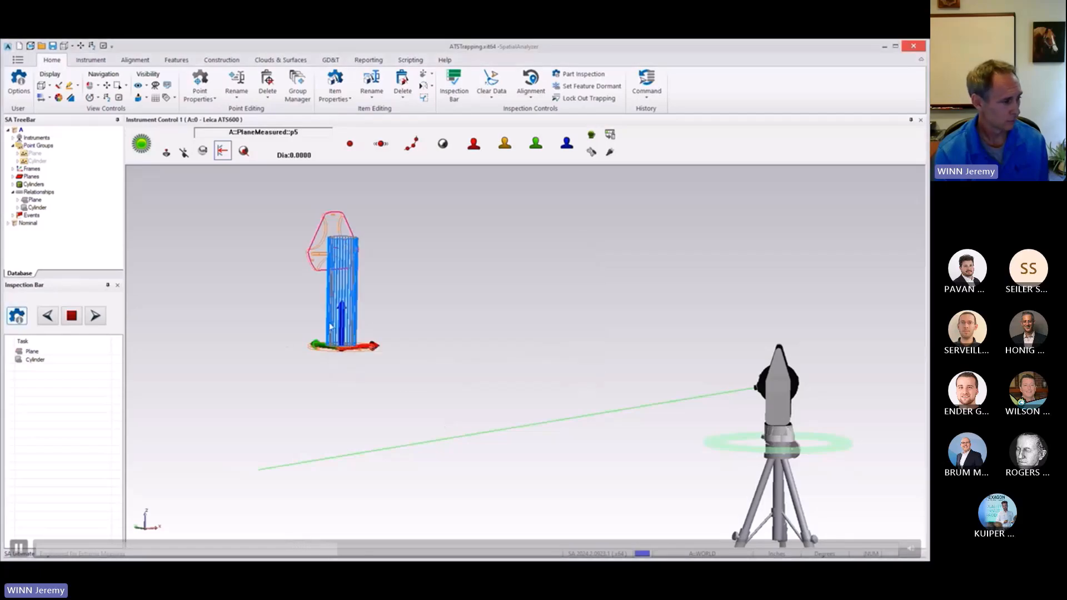
Auto-measure the guided points of the Plane and Cylinder features, verify each feature's result, and stop the inspection.
click(33, 352)
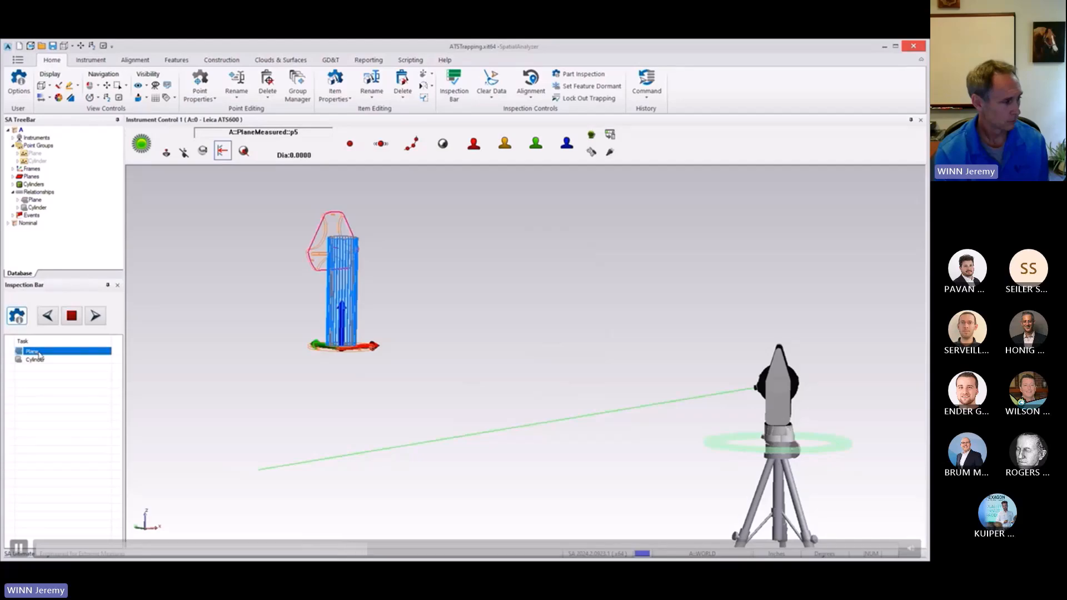
click(95, 316)
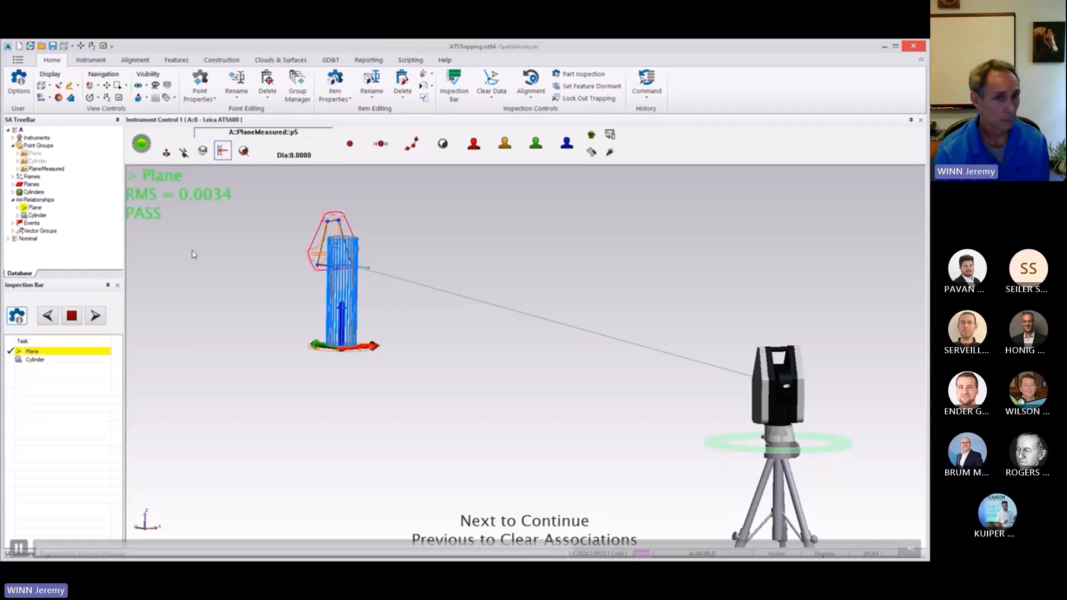
click(95, 315)
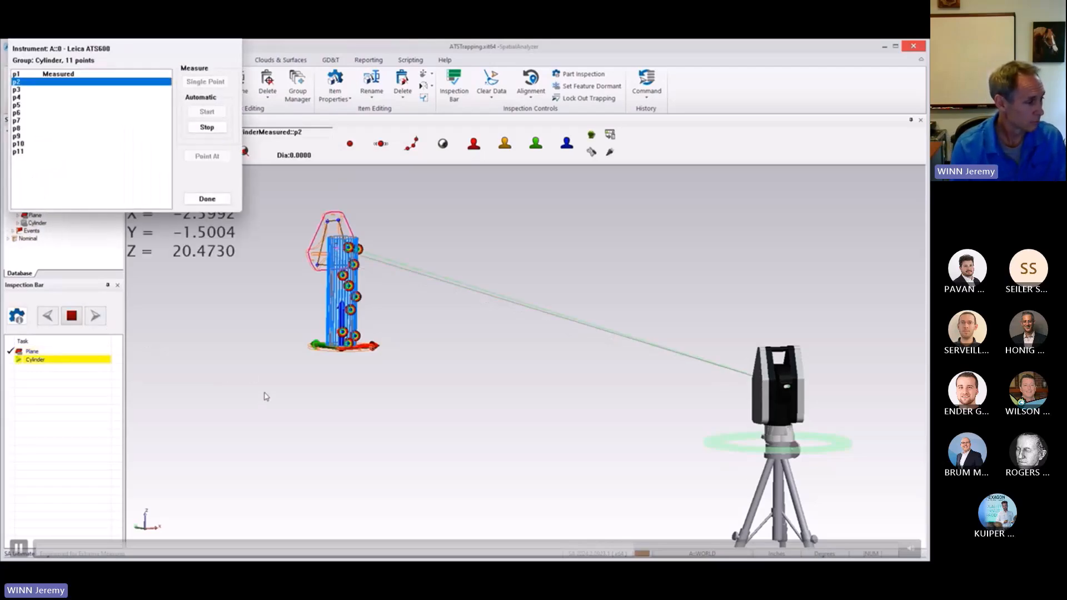
drag(142, 40, 159, 66)
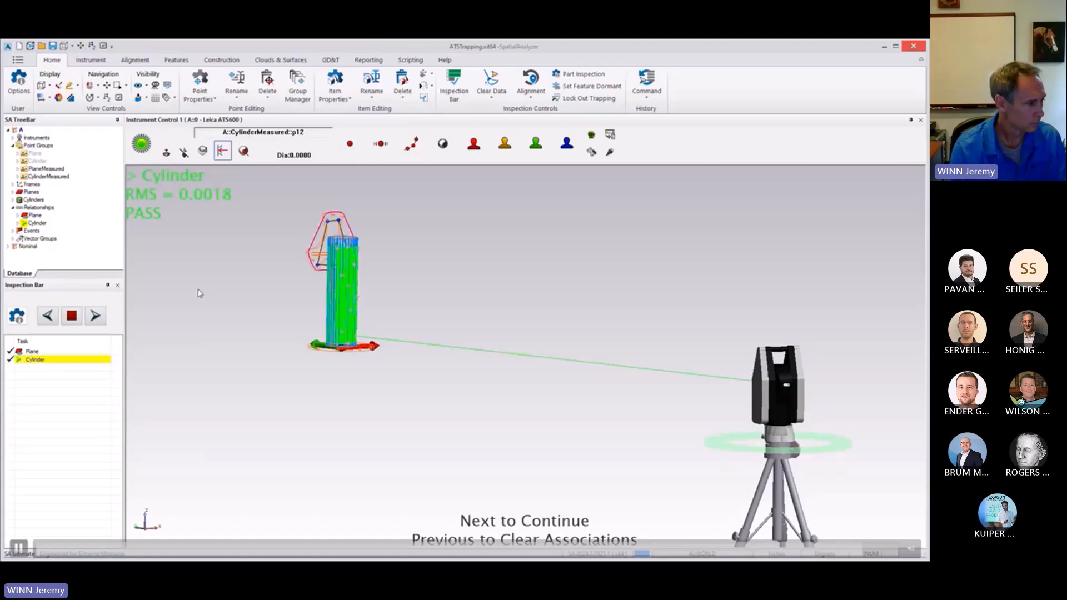
click(75, 319)
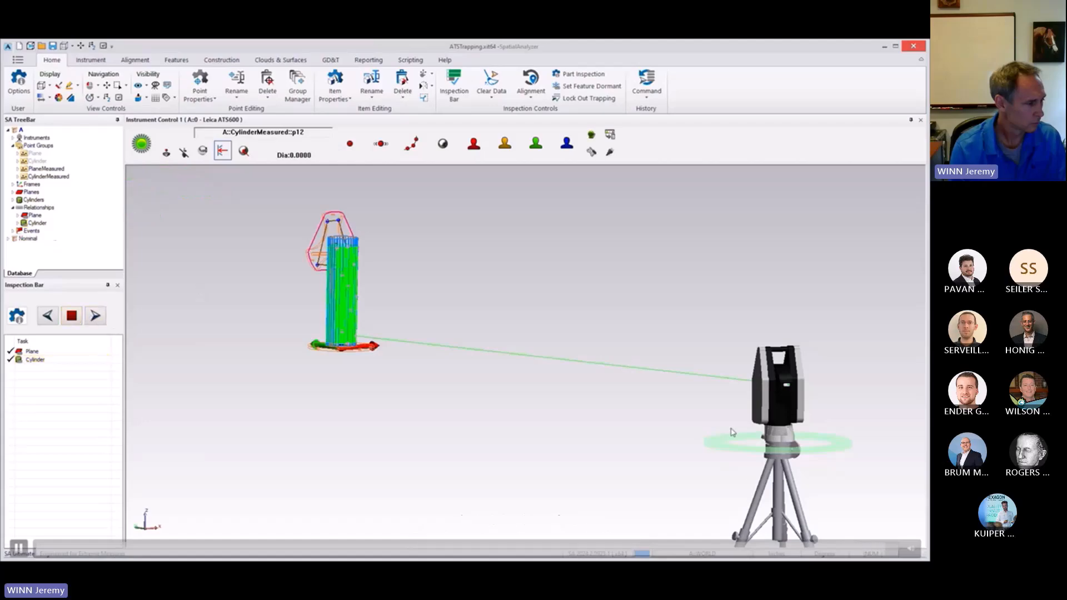
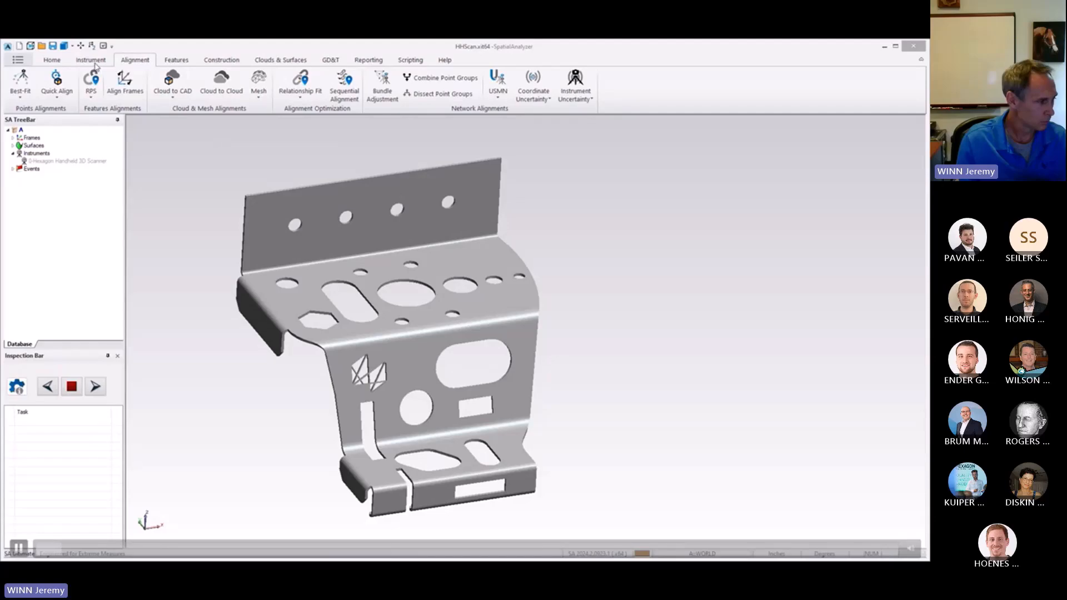
Add a Hexagon Handheld 3D Scanner instrument to the job and connect to it.
click(92, 61)
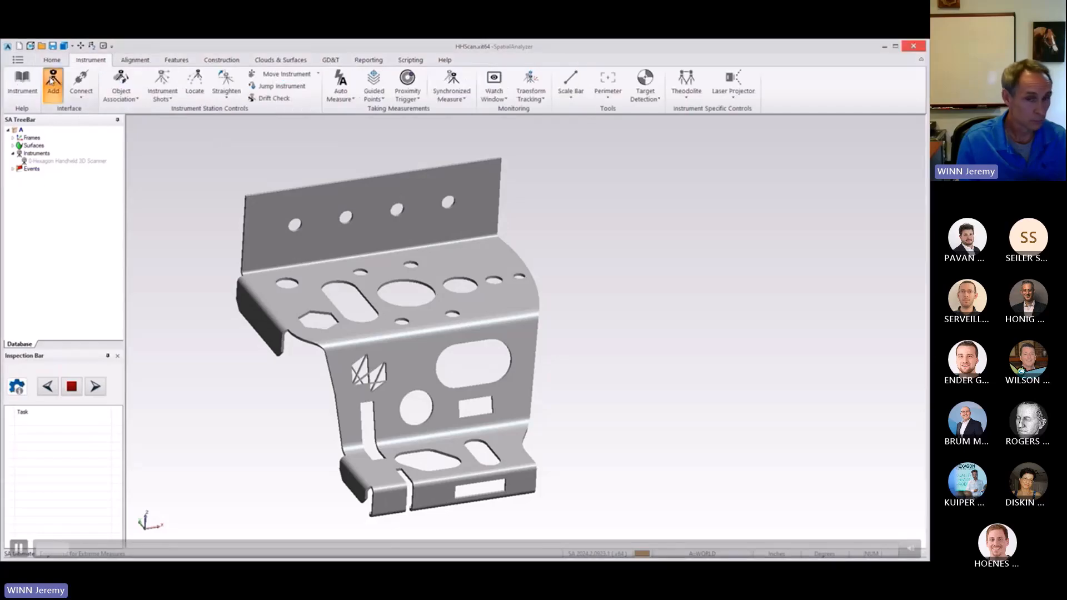
click(52, 81)
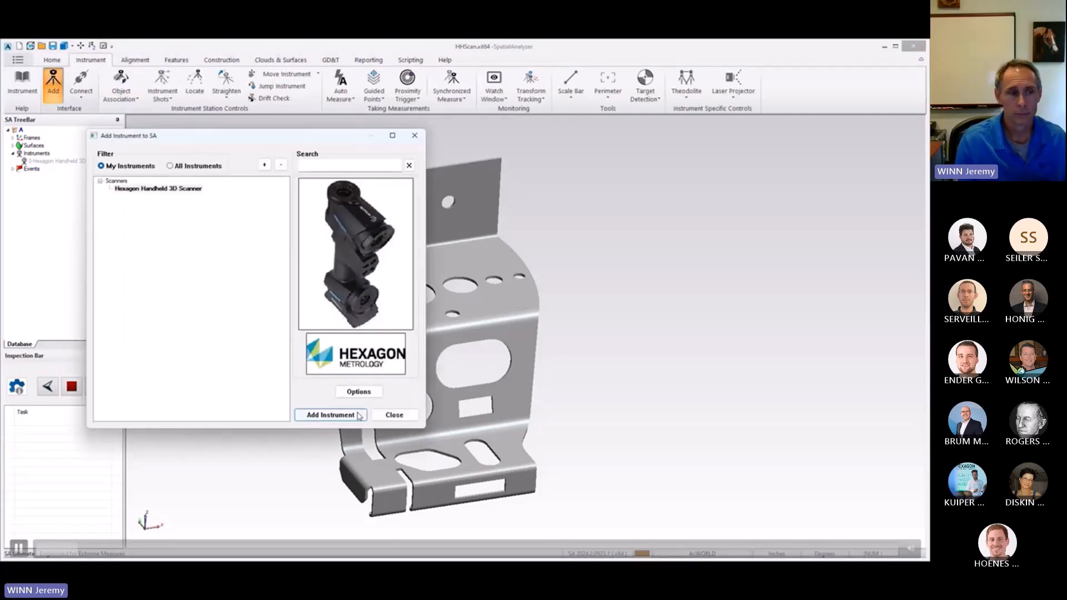
click(330, 415)
click(83, 78)
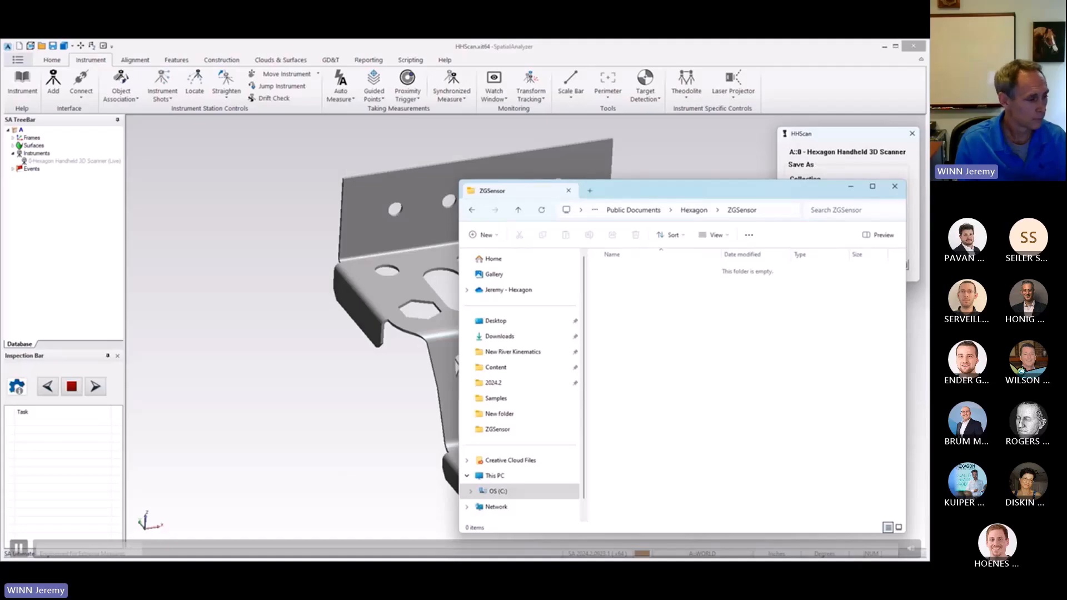
Place scan.stl and Holes.txt in the ZGSensor folder to import the scan data, and hide the imported scan mesh.
drag(250, 417, 760, 371)
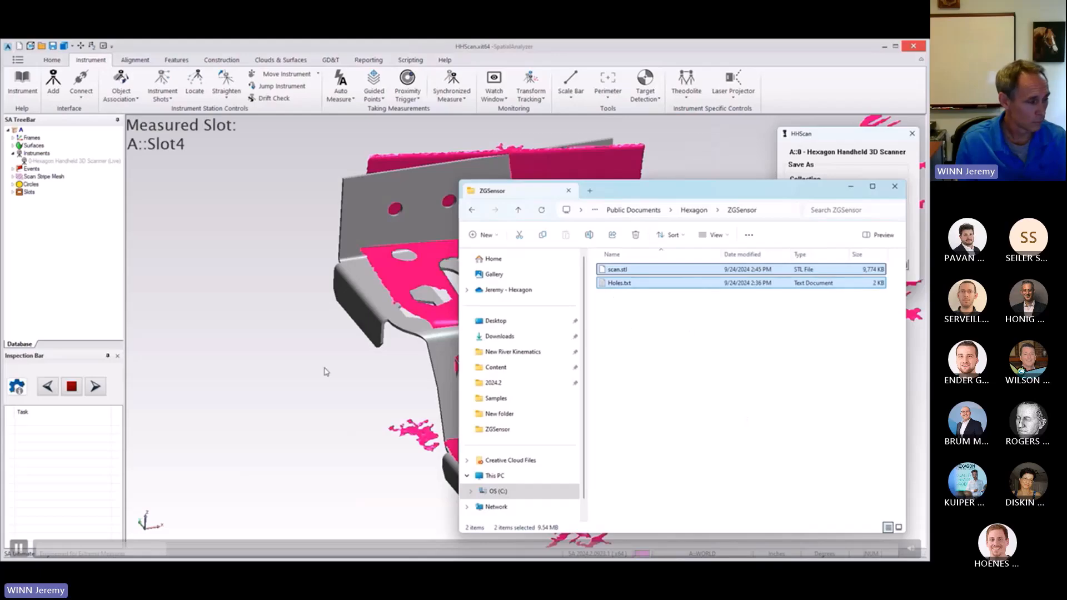
drag(662, 190, 809, 235)
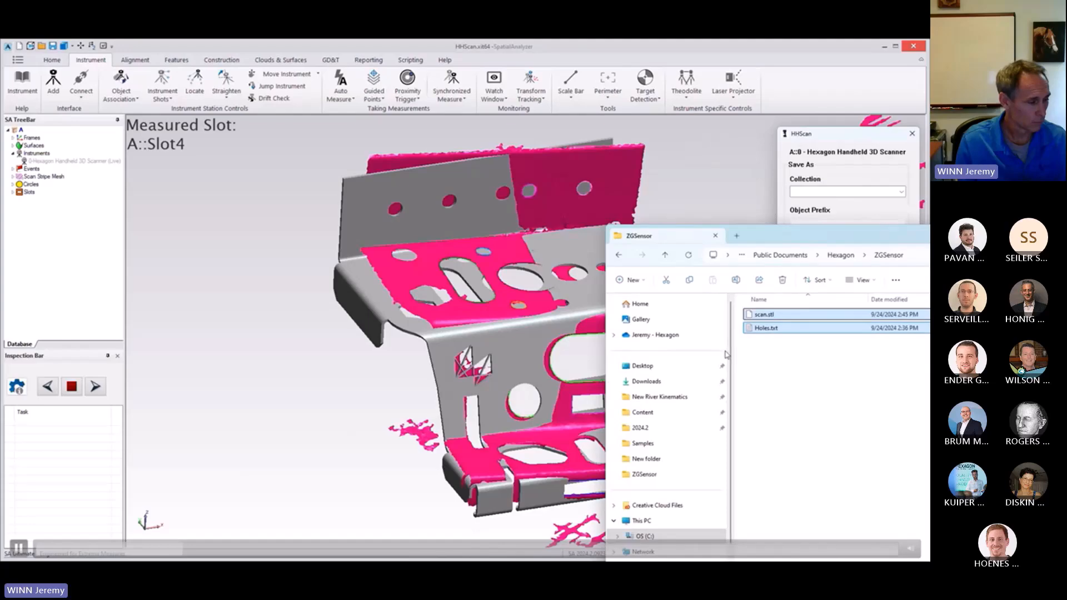
click(313, 318)
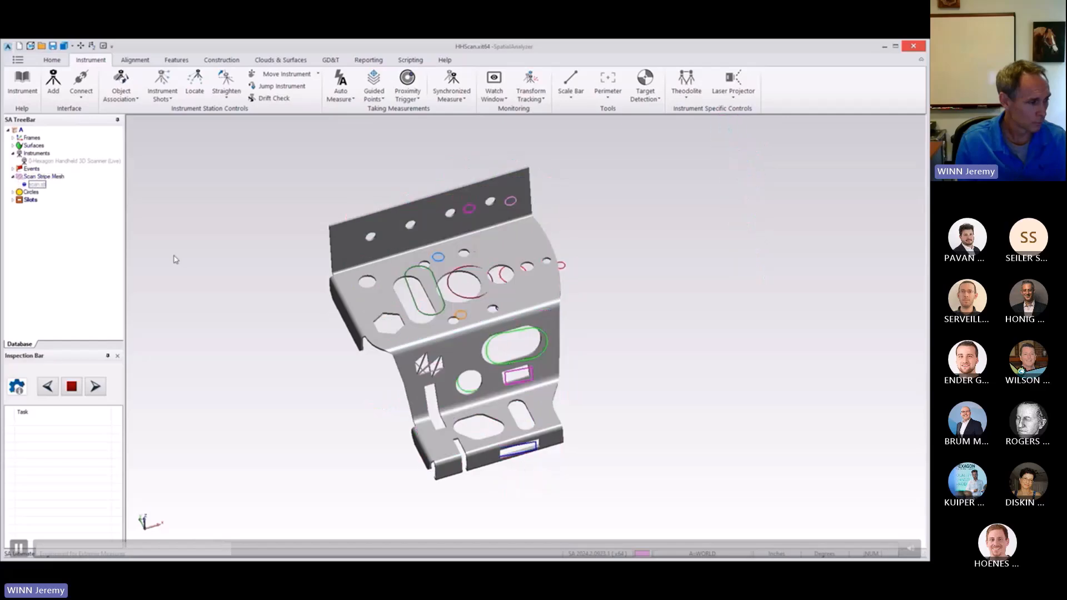
mouse_move(262, 284)
right_down()
mouse_move(239, 298)
mouse_move(271, 296)
right_up()
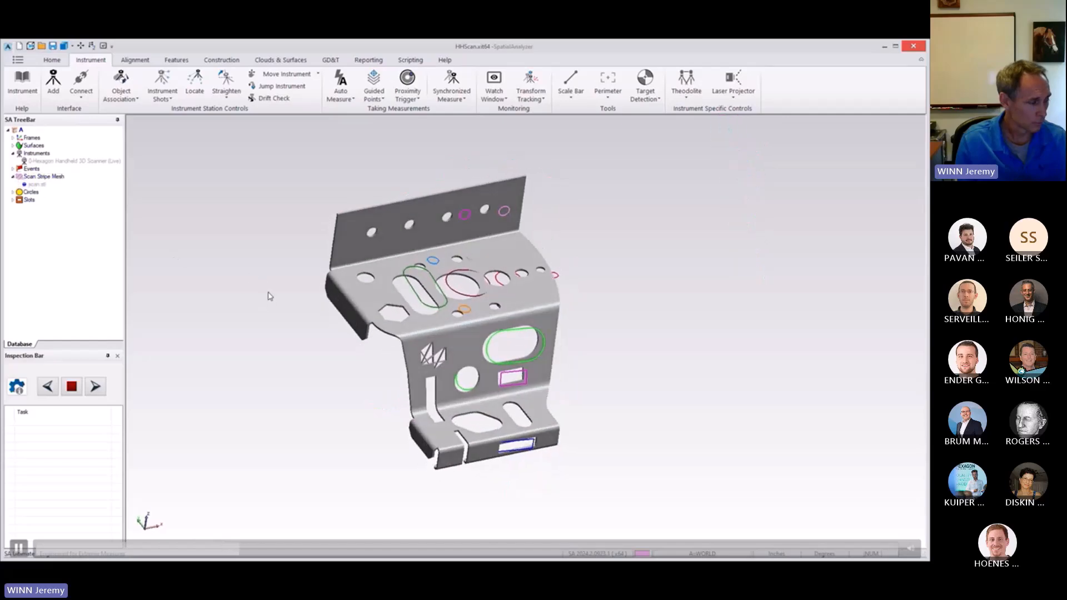
Move the Hexagon Handheld 3D Scanner graphically so its measured circles and slots sit clear of the CAD part, beside its right edge.
right_click(95, 161)
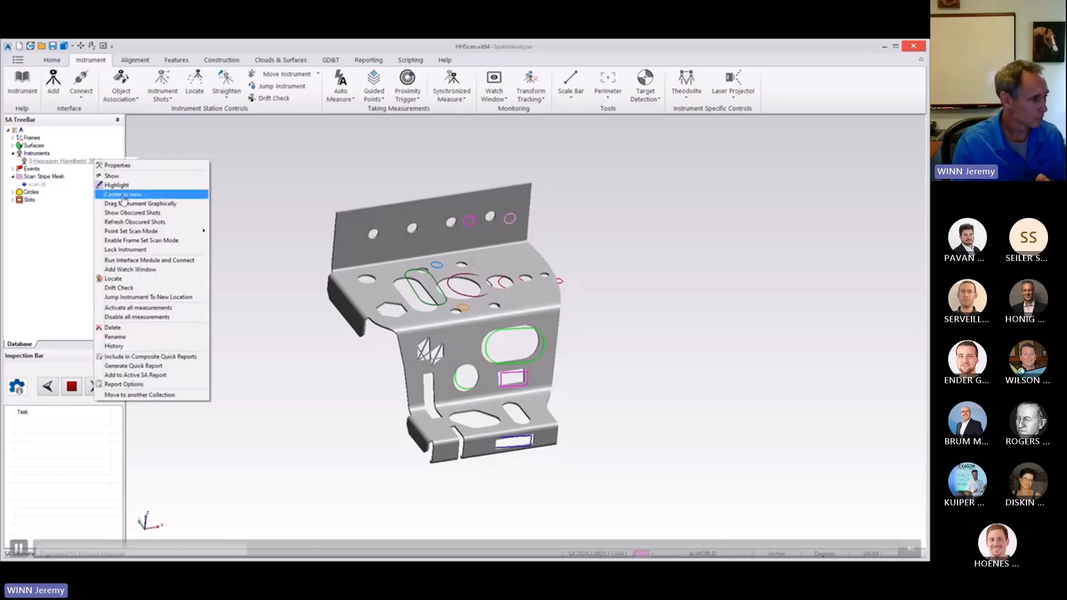
click(123, 203)
drag(259, 277, 515, 277)
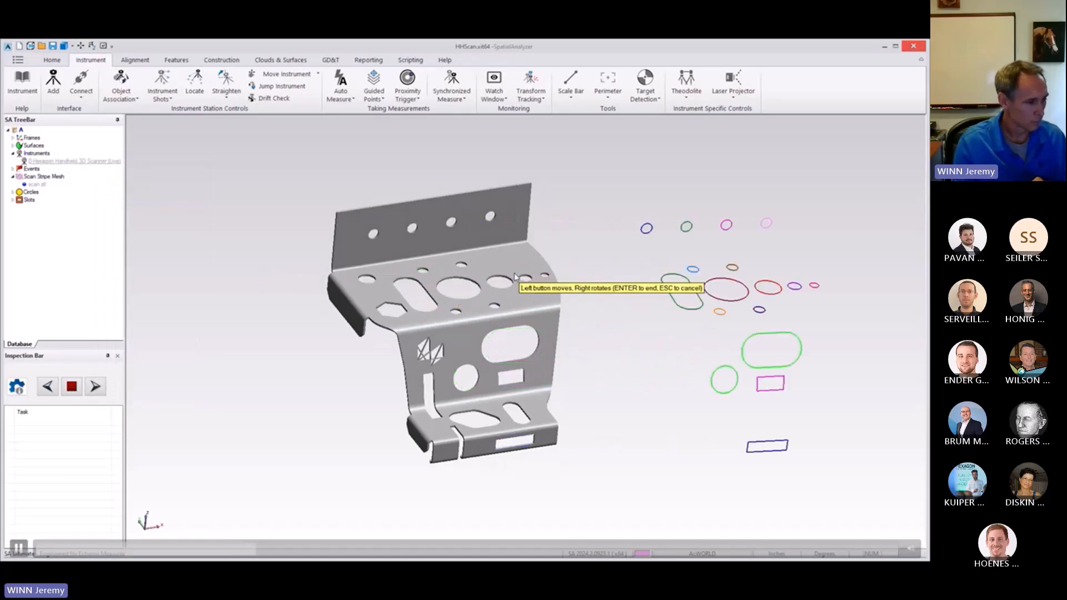
right_drag(577, 310, 644, 315)
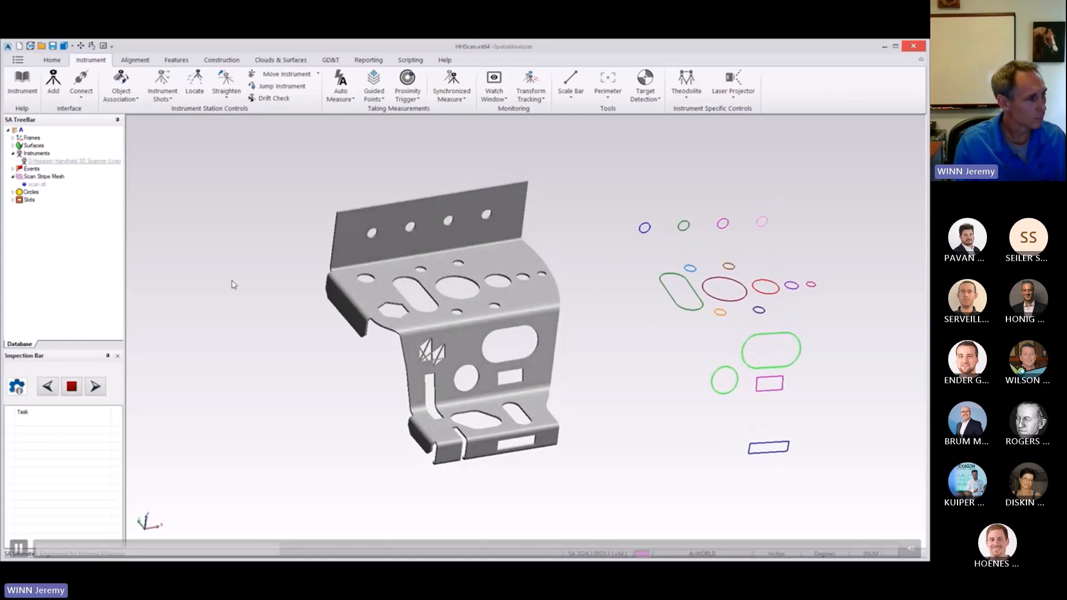
click(127, 61)
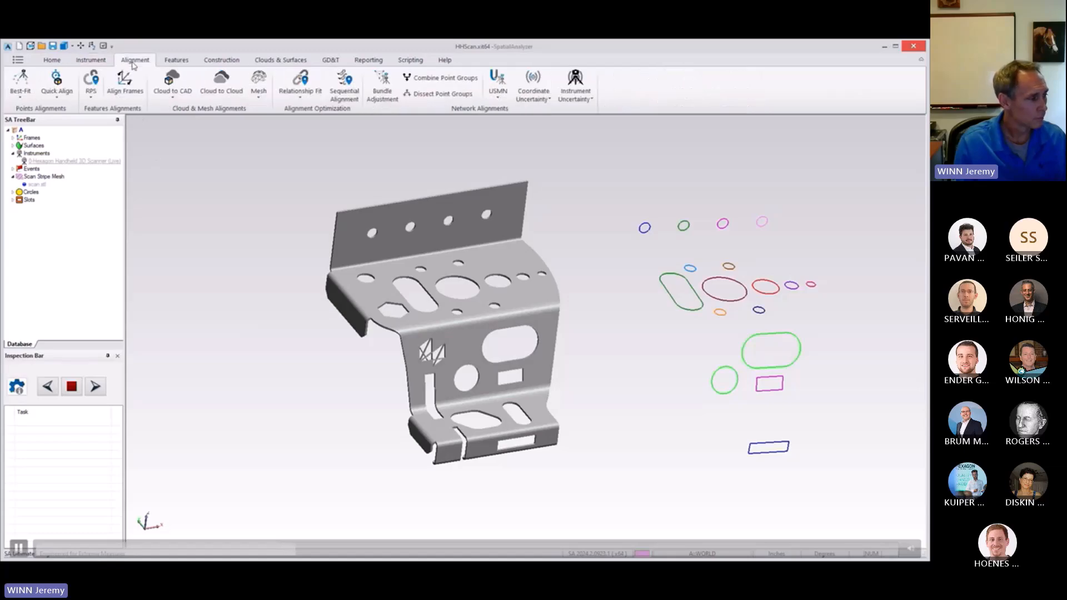
click(91, 93)
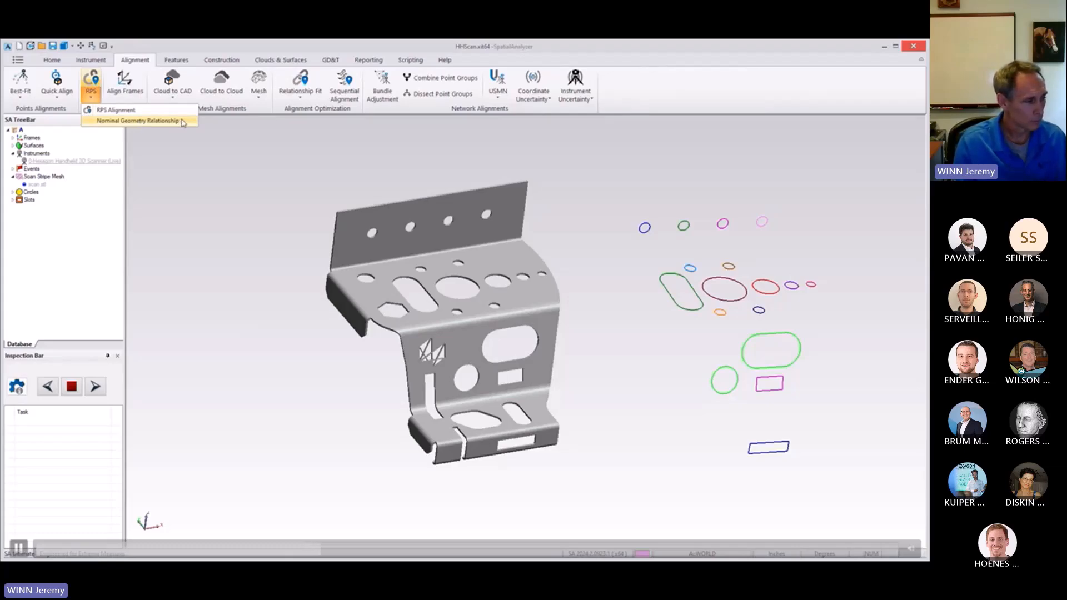
drag(489, 300, 309, 269)
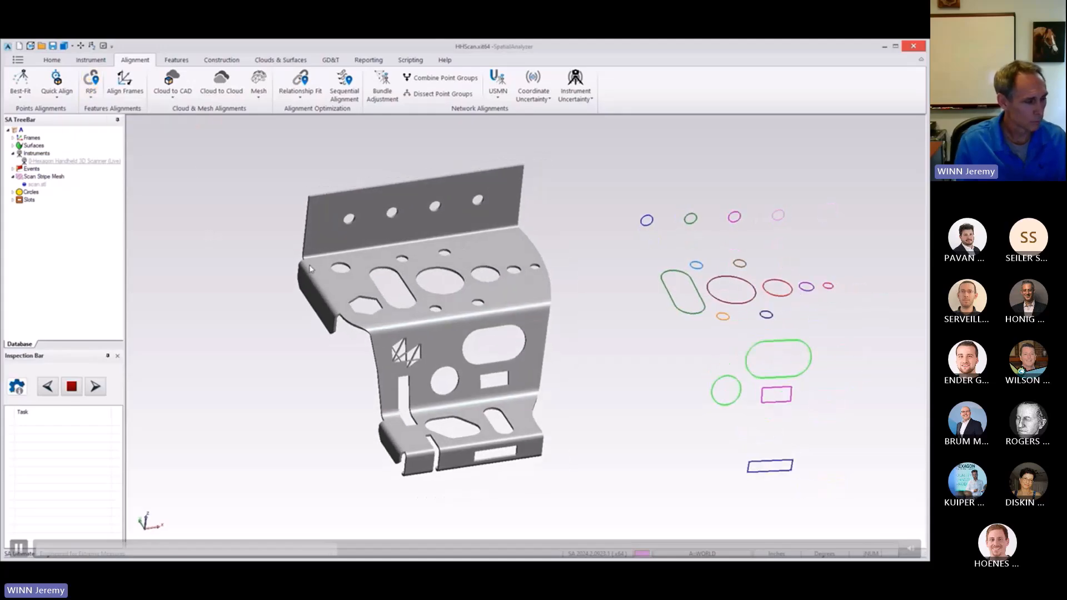
Create 2D geometry relationships from CAD for the upper-face slot, a round hole beside it and the large front-face slot, and stop trapping.
click(177, 59)
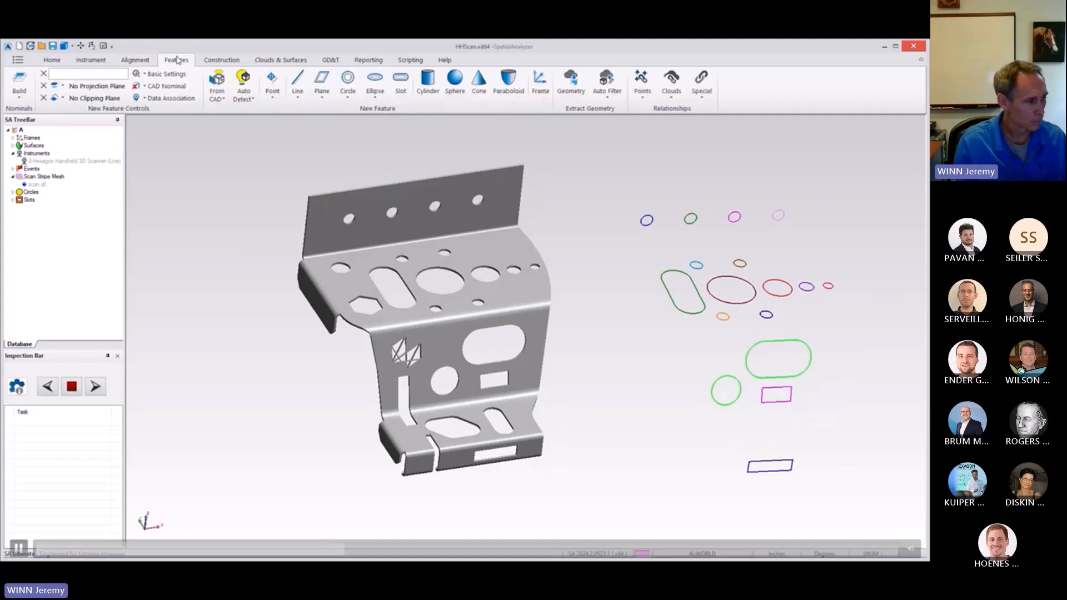
click(220, 100)
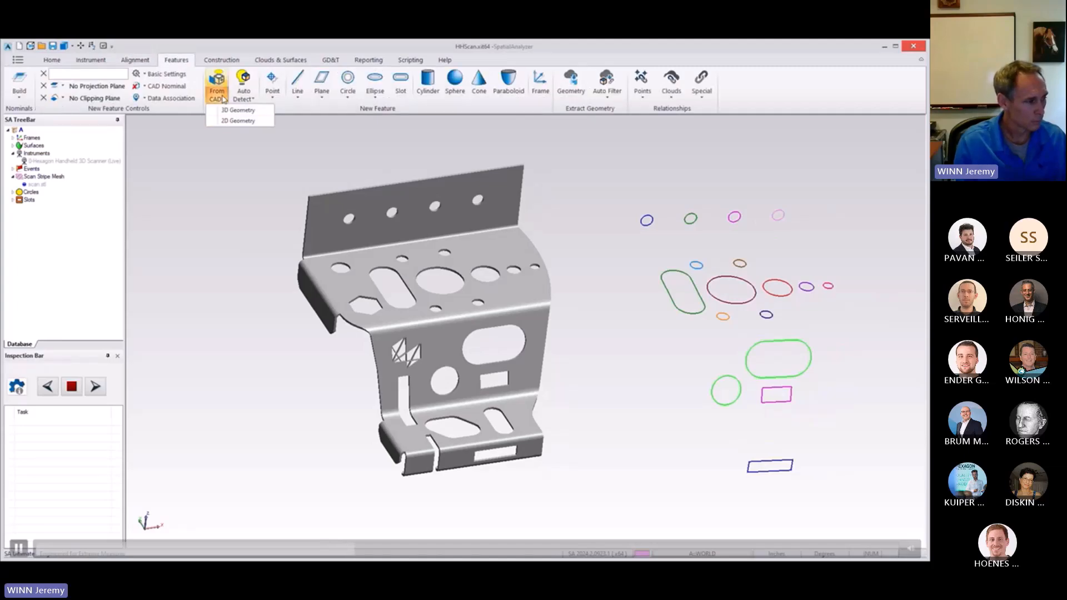
click(266, 122)
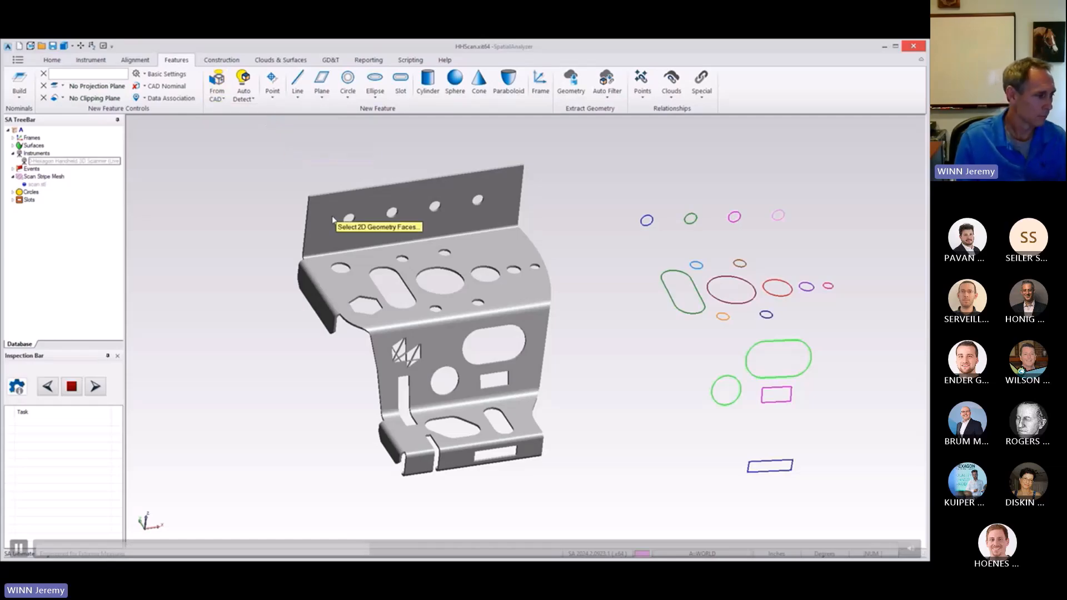
click(412, 309)
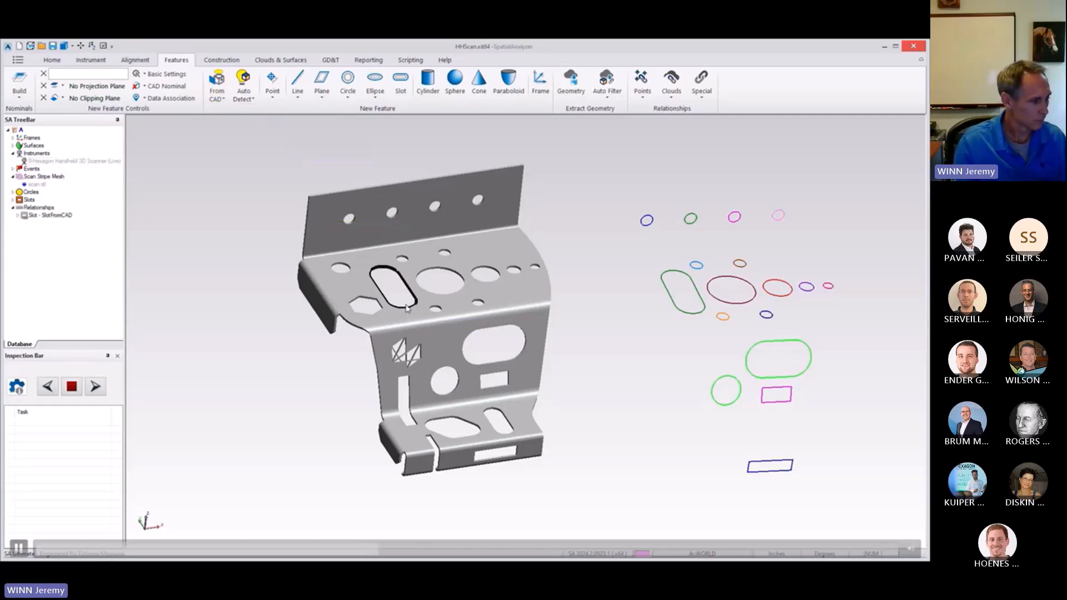
click(492, 288)
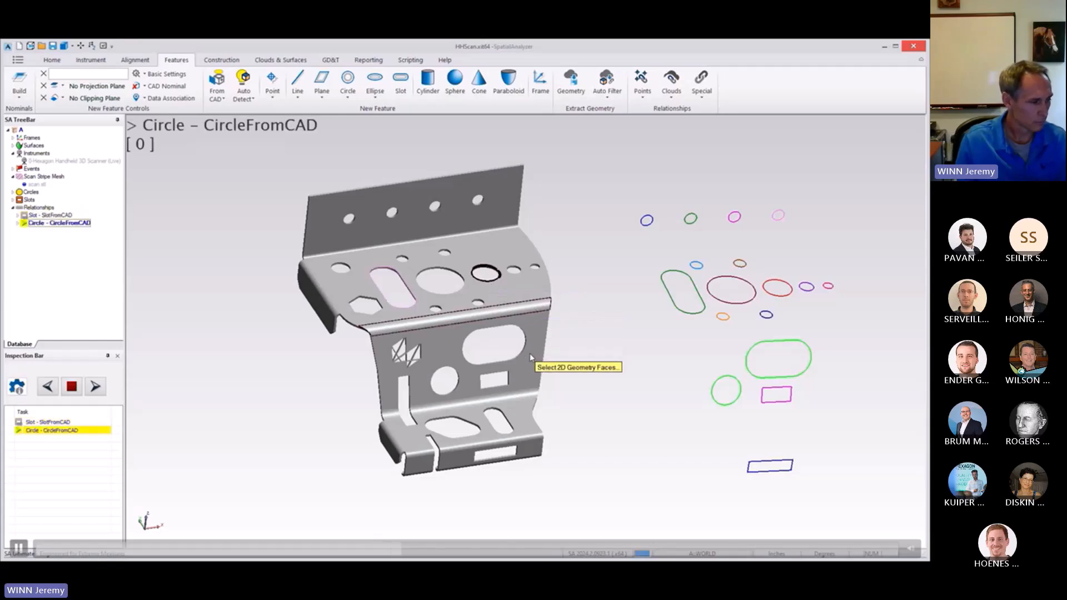
click(515, 363)
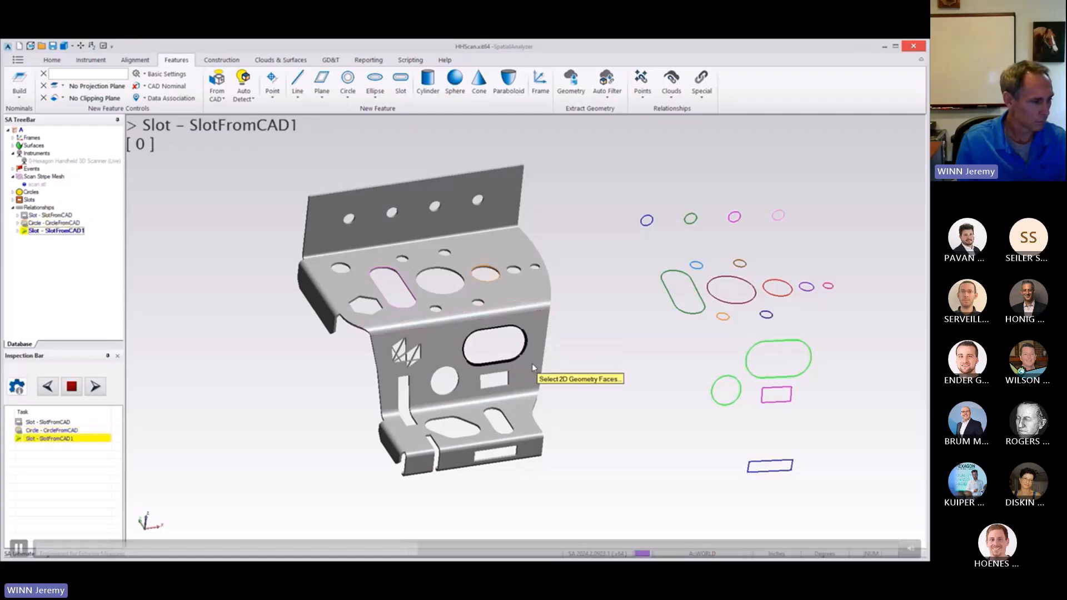
click(538, 281)
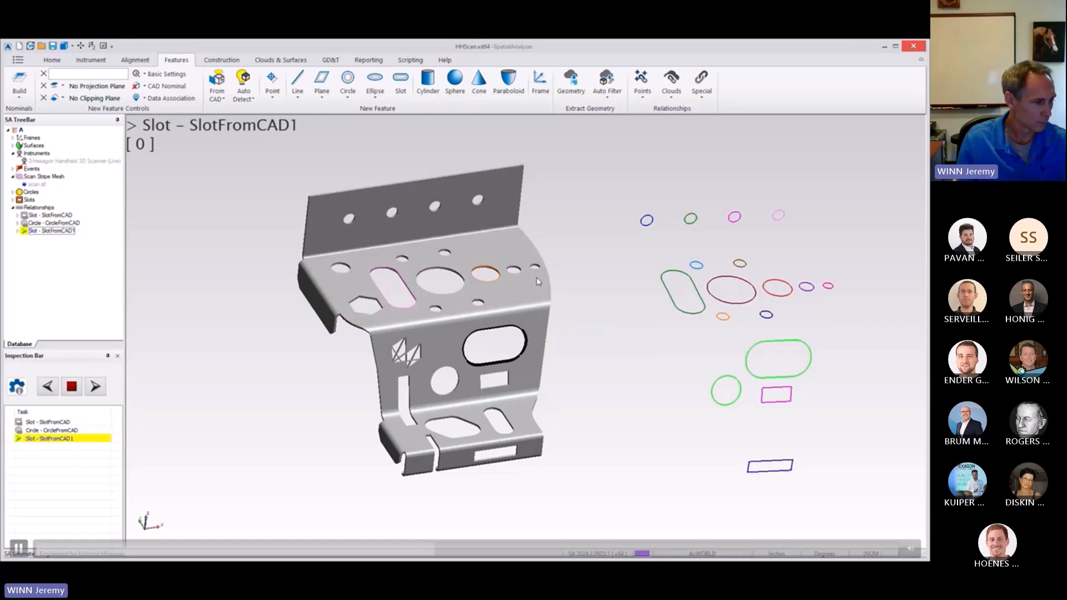
click(72, 387)
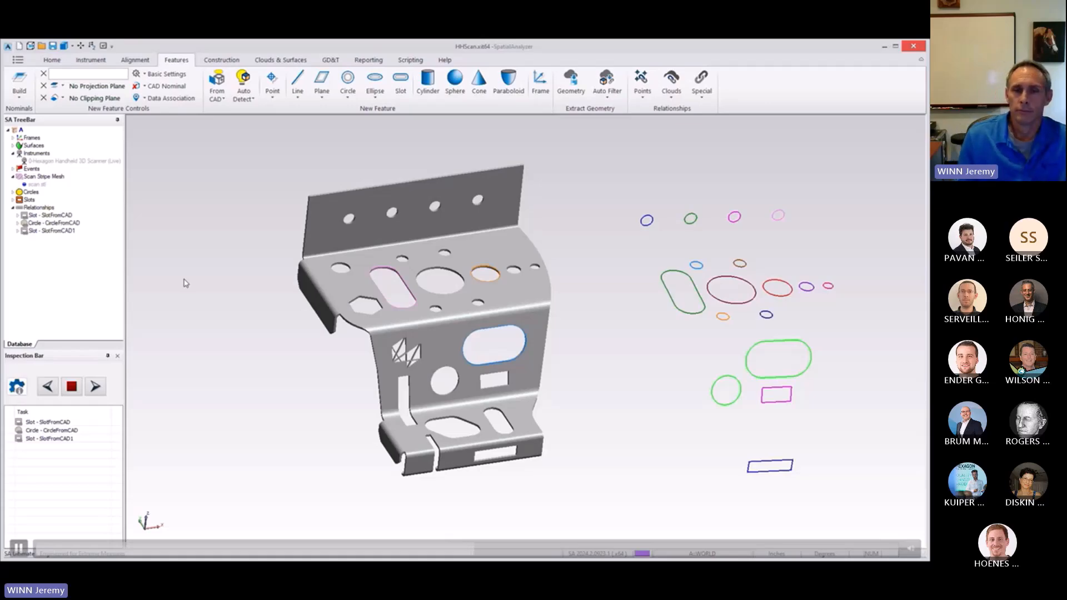
Associate the measured geometry Slot2 with the SlotFromCAD relationship.
click(18, 215)
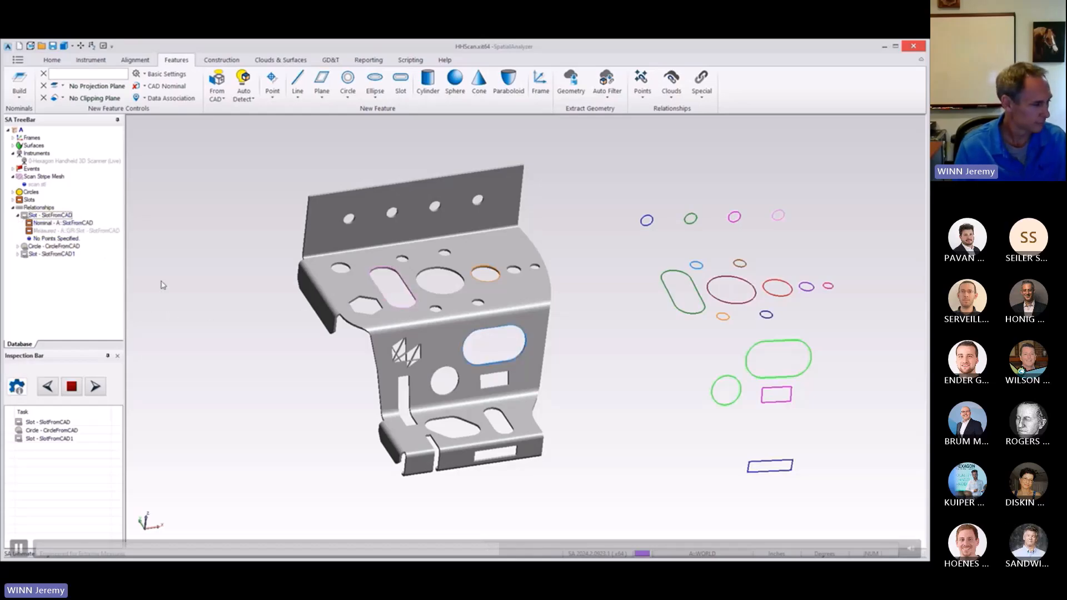
right_click(69, 217)
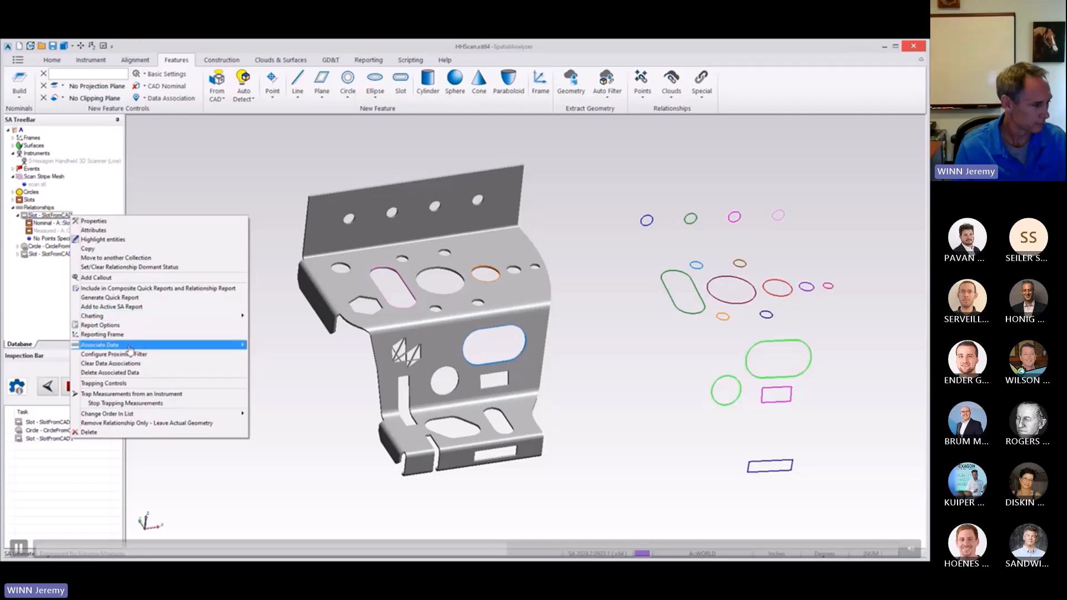
mouse_move(129, 349)
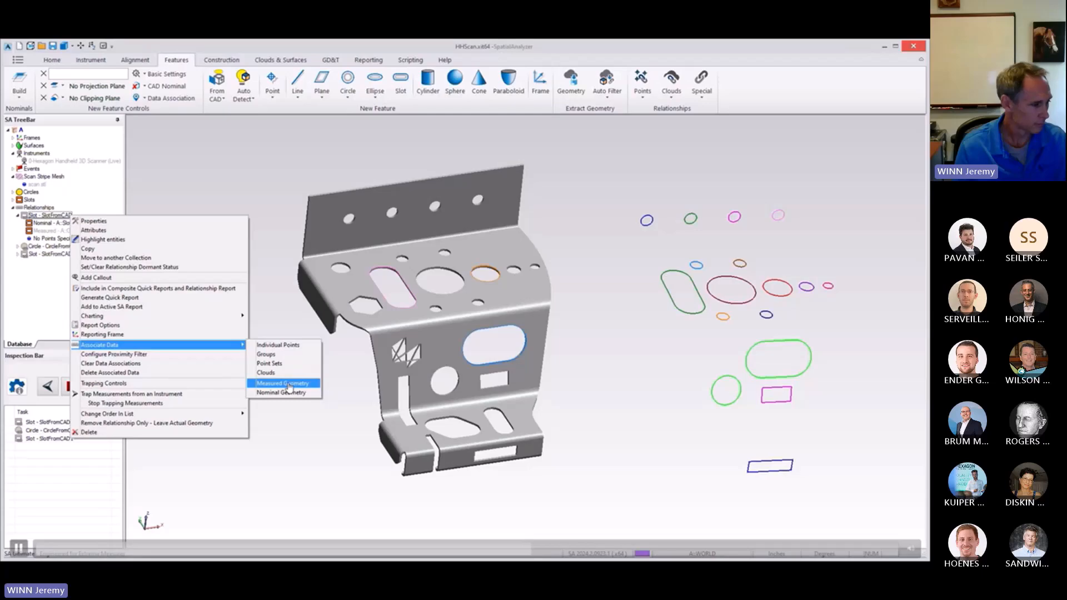
click(271, 329)
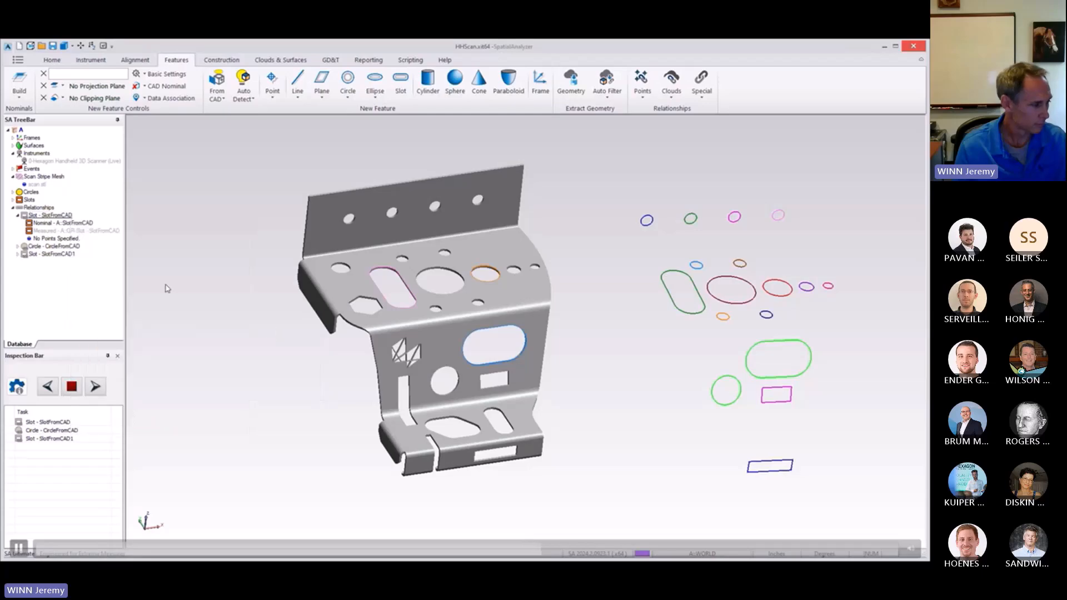
right_click(73, 220)
mouse_move(217, 346)
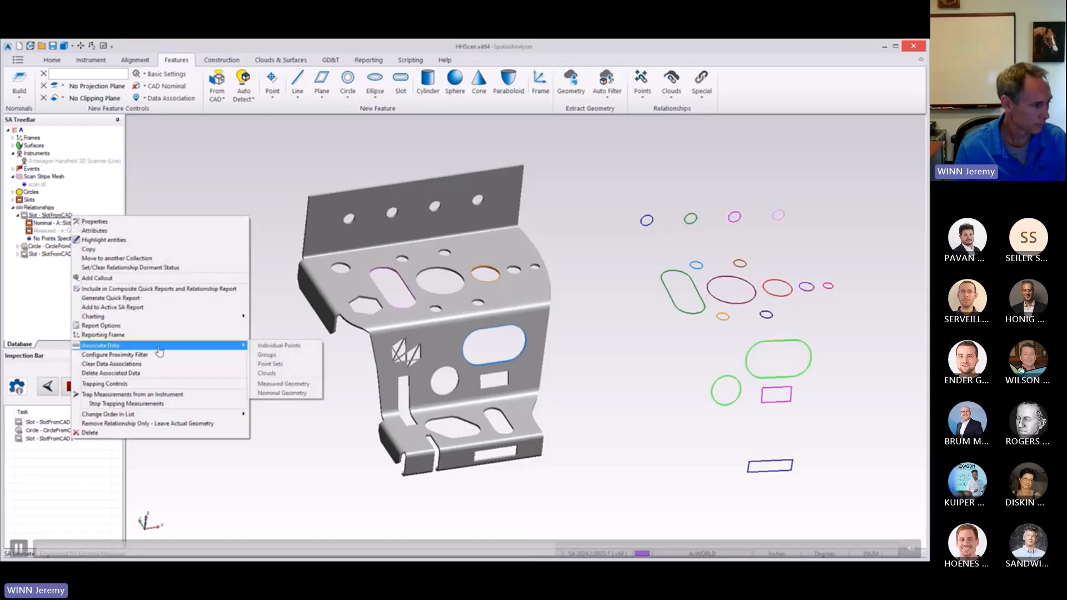
click(278, 365)
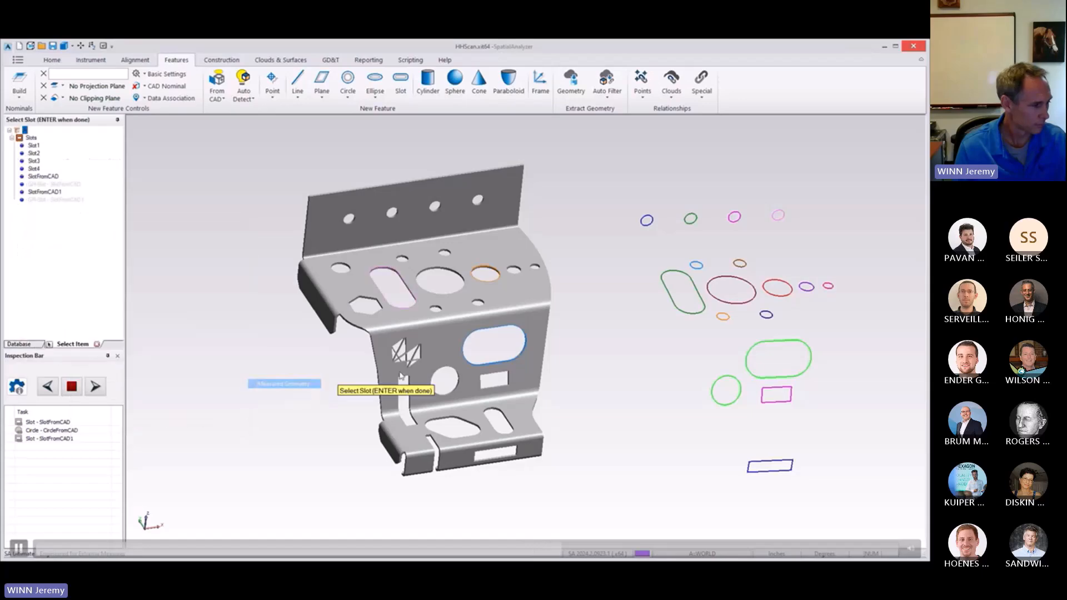
click(669, 321)
key(Return)
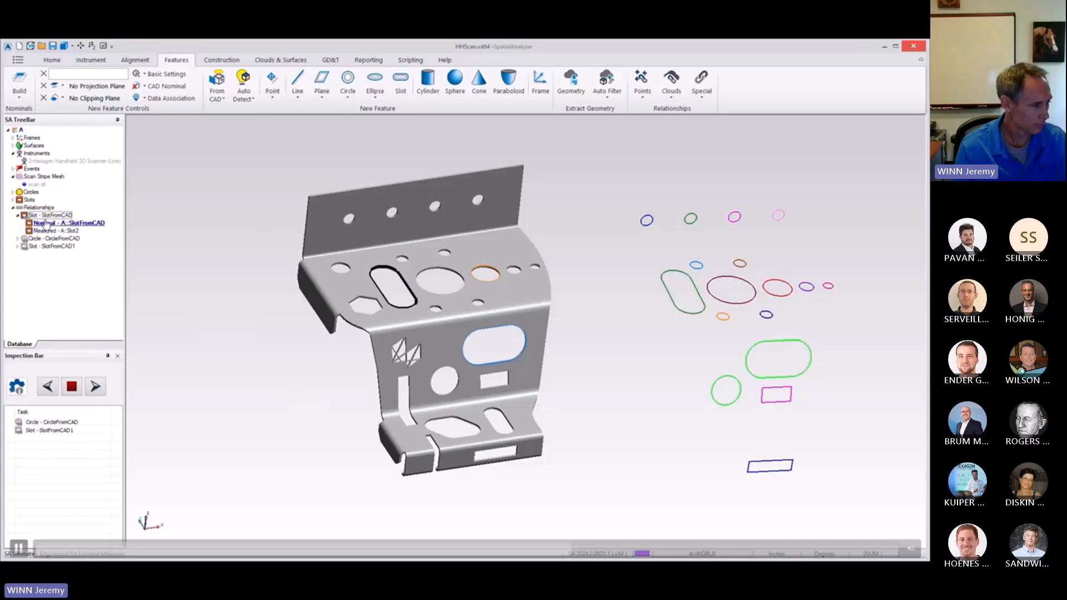
Show the Report Bar and display the report of the SlotFromCAD relationship.
right_click(221, 555)
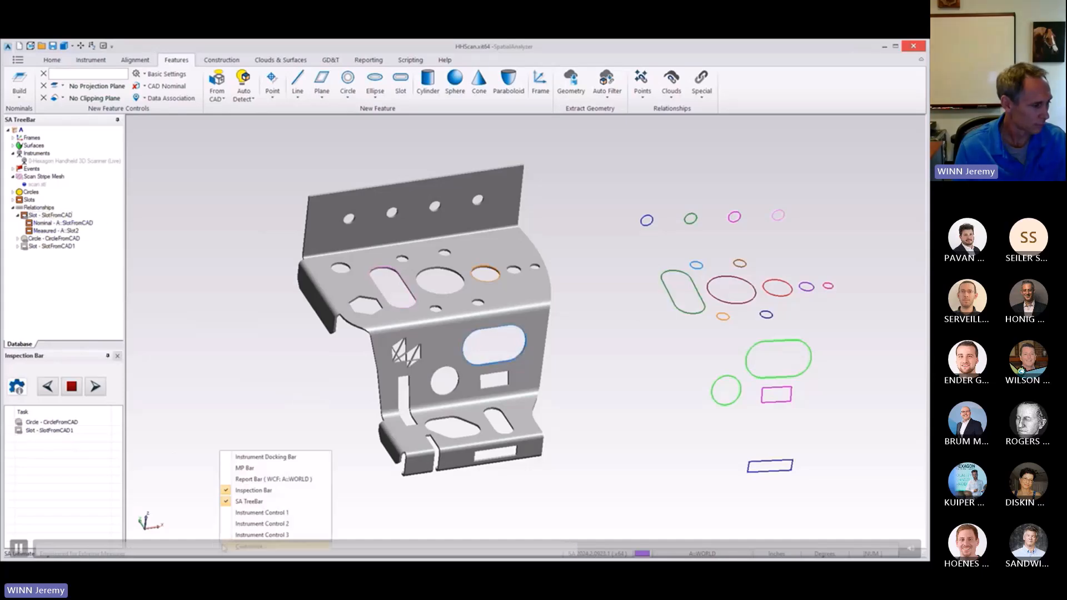
click(240, 480)
click(47, 215)
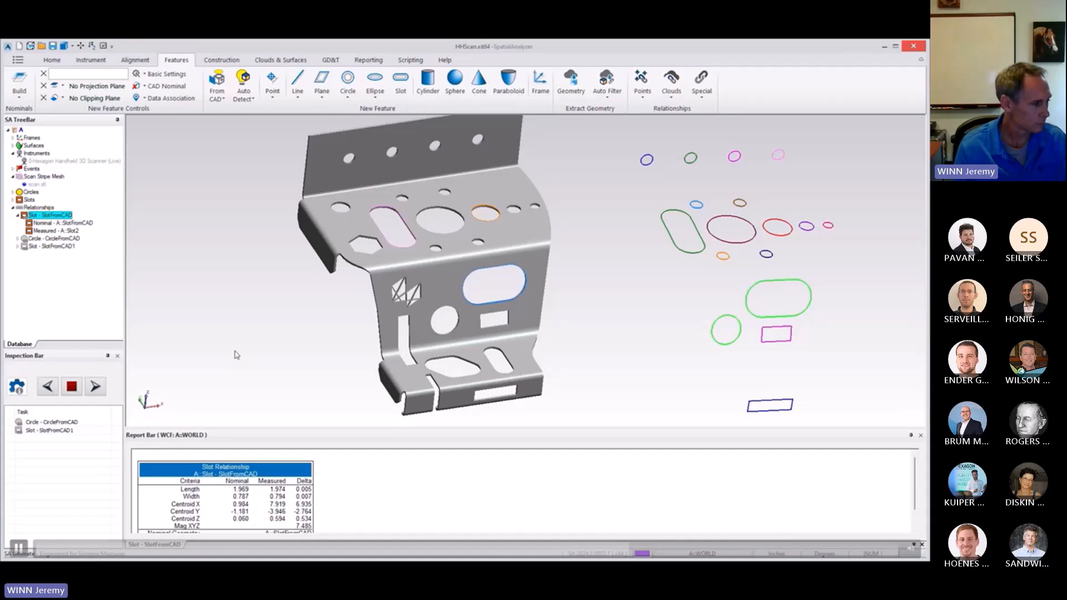
Associate the matching measured circle with the CircleFromCAD relationship and the measured large front-face slot with SlotFromCAD1.
right_click(69, 245)
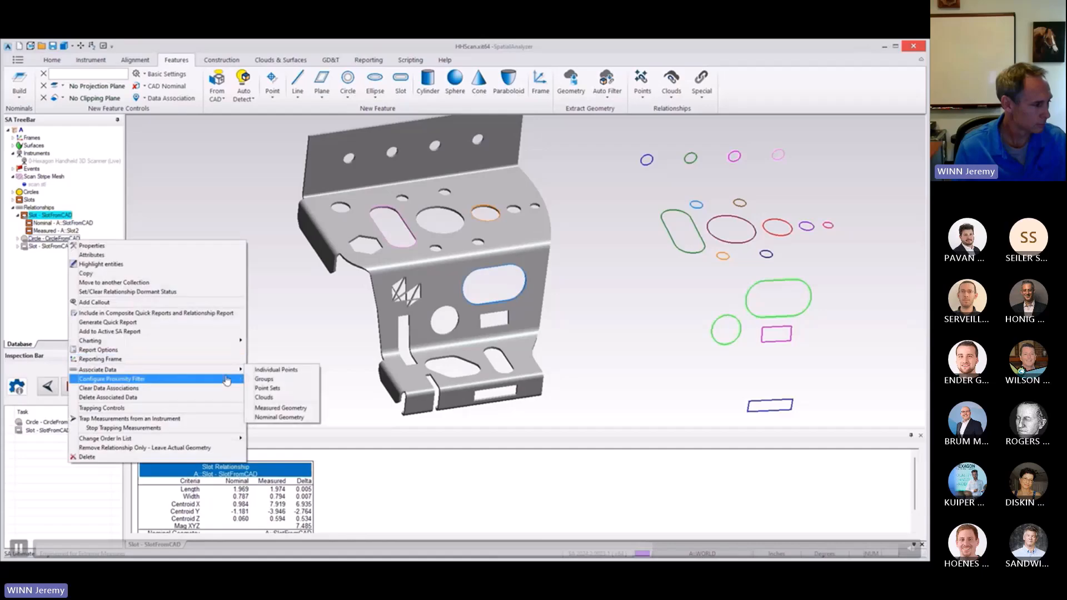
click(284, 412)
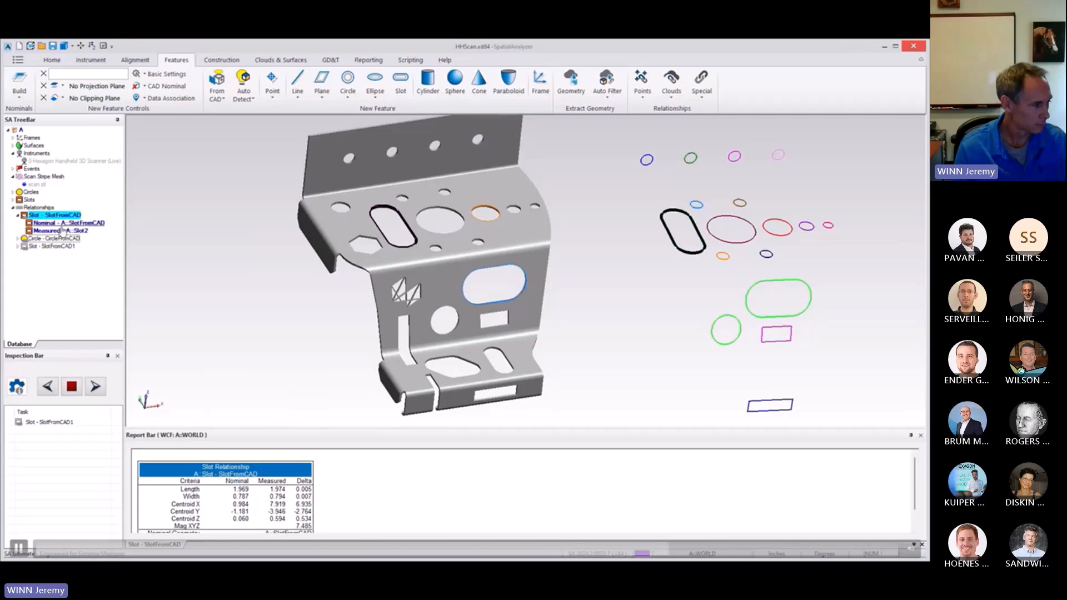
right_click(66, 250)
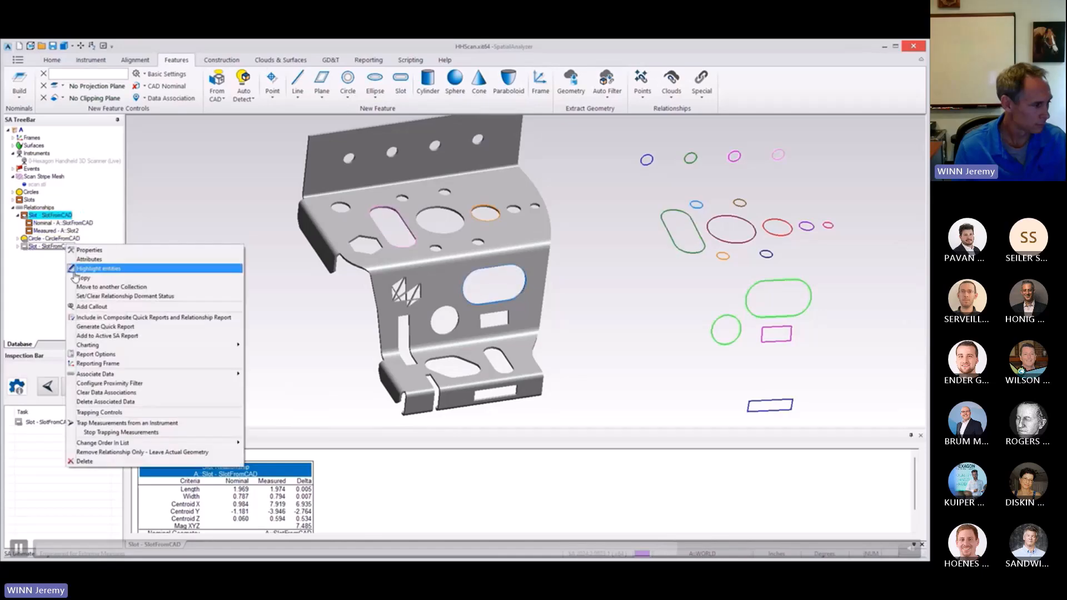
mouse_move(211, 376)
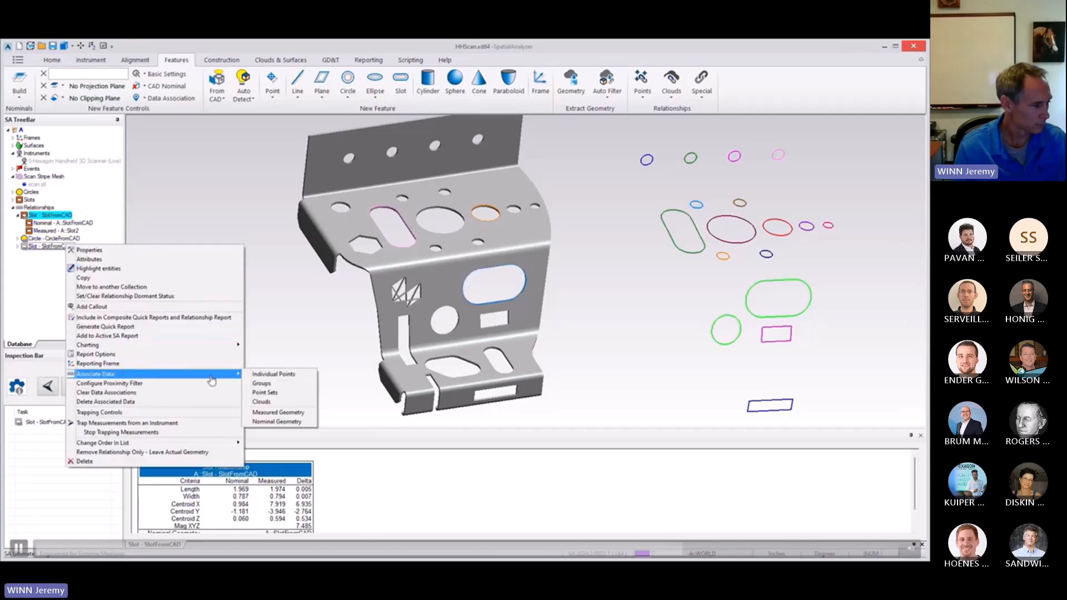
click(281, 412)
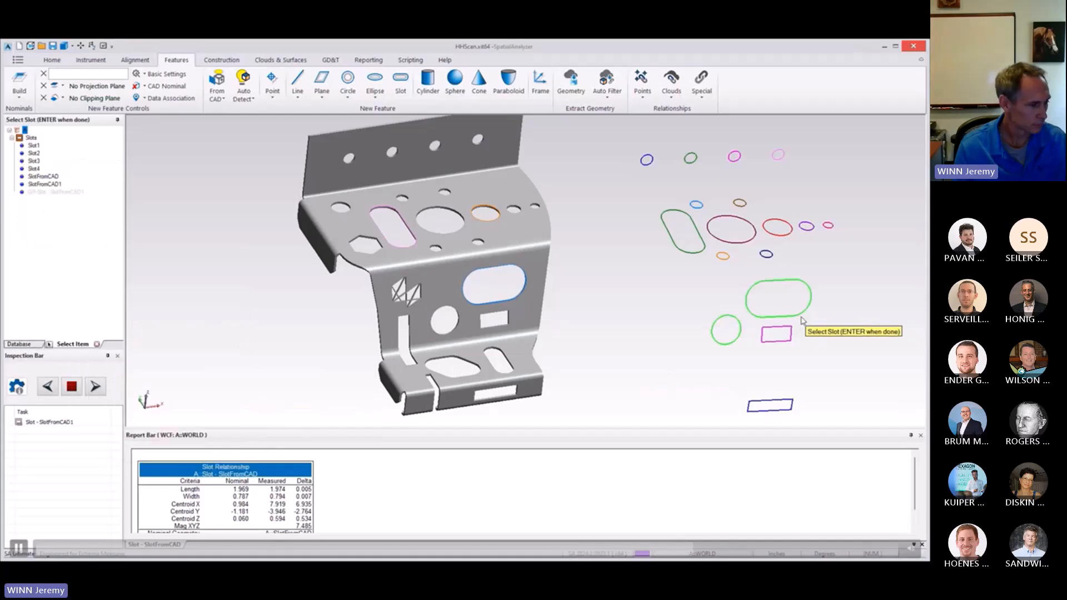
key(Return)
Start an RPS alignment by nominal geometry relationships using all three circle and slot relationships, keeping the best-fit results in view.
scroll(491, 282, down, 1)
middle_drag(491, 283, 488, 260)
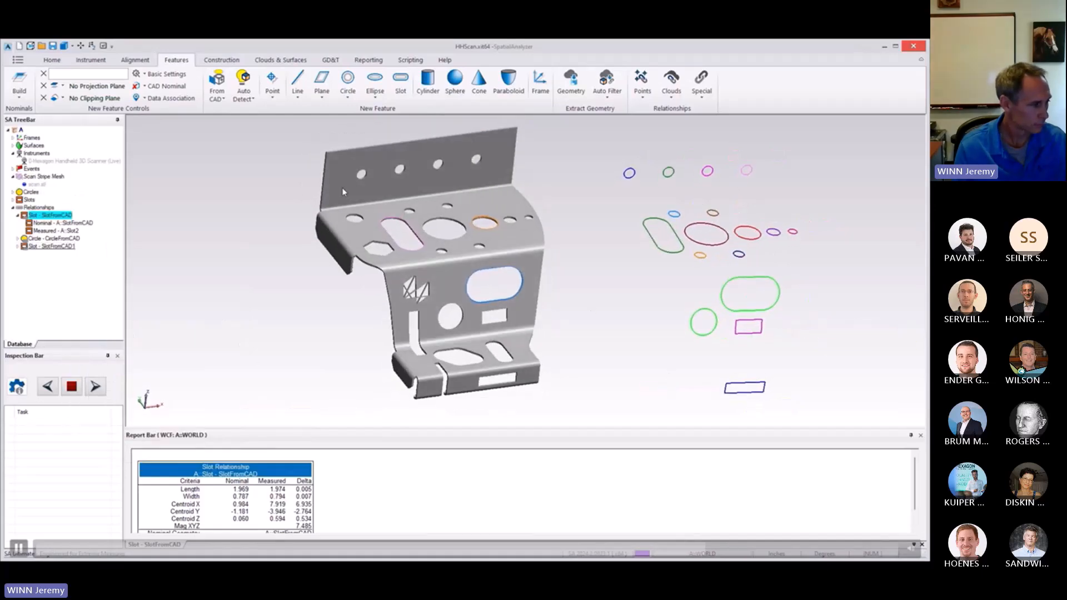
click(136, 61)
click(91, 94)
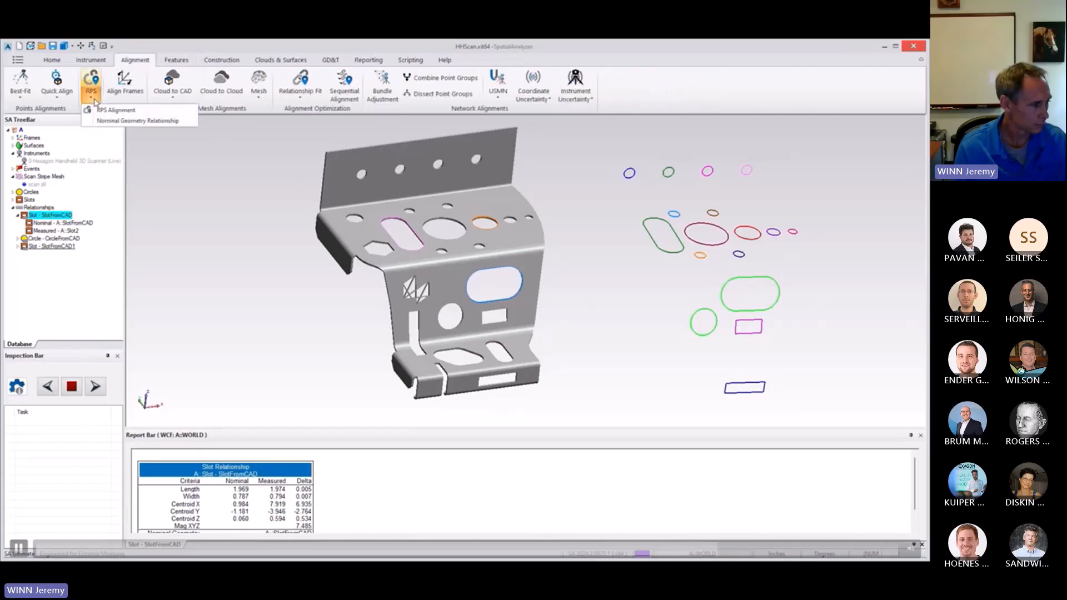
click(181, 122)
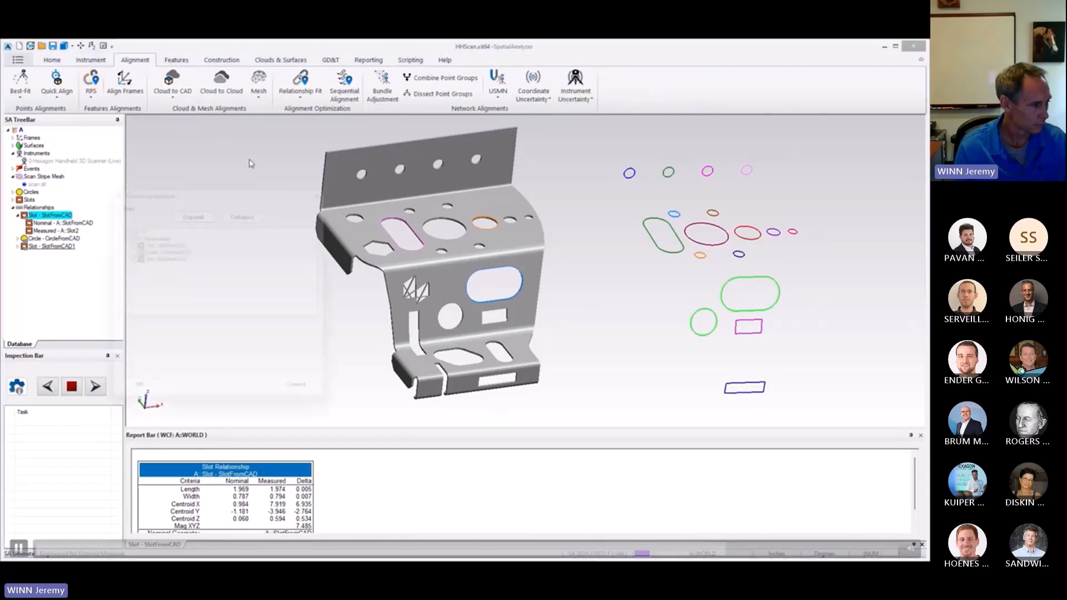
click(129, 234)
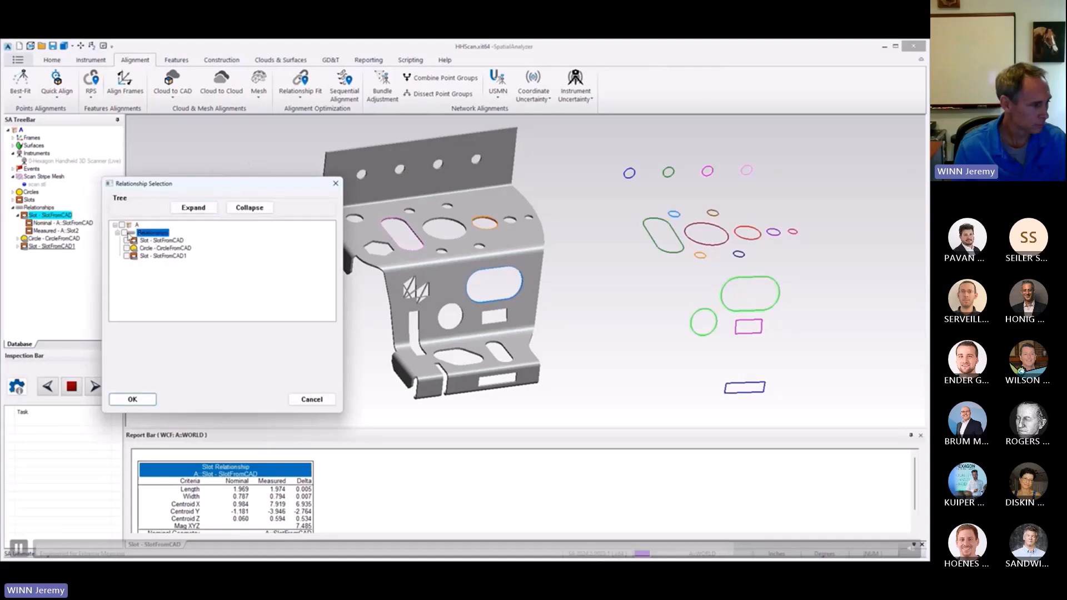
click(125, 233)
click(143, 400)
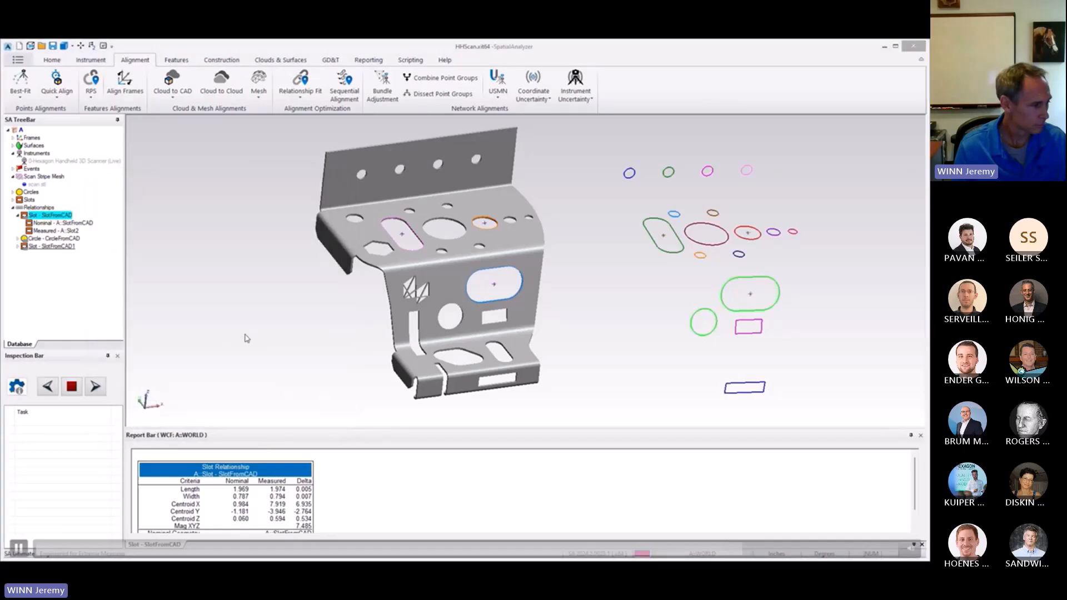
drag(630, 212, 573, 335)
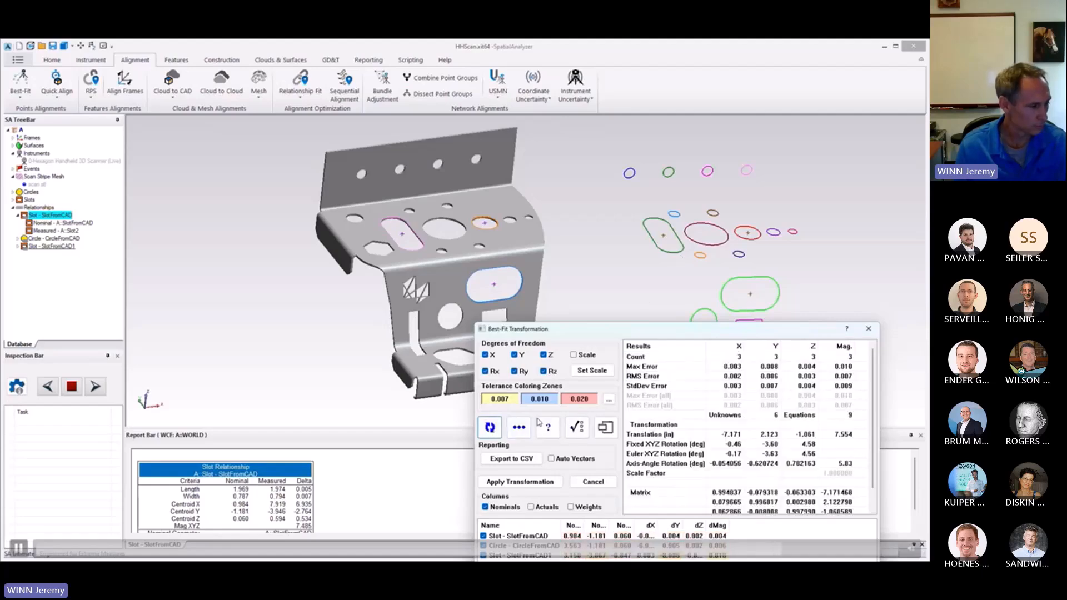
drag(613, 332, 654, 280)
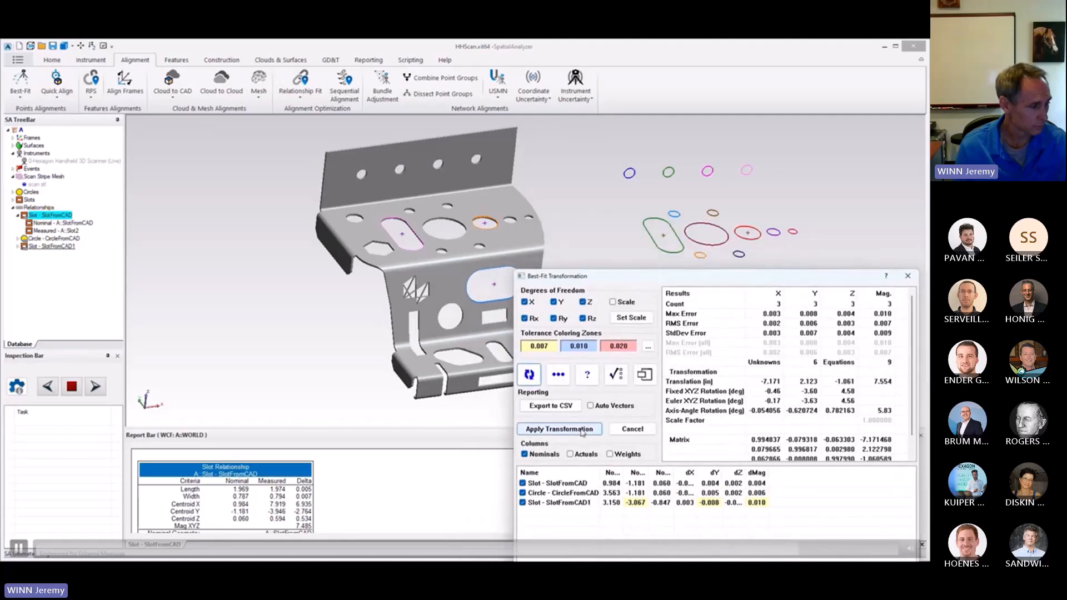
Apply the best-fit transformation with Move Instruments, transforming the Hexagon Handheld 3D Scanner.
click(567, 429)
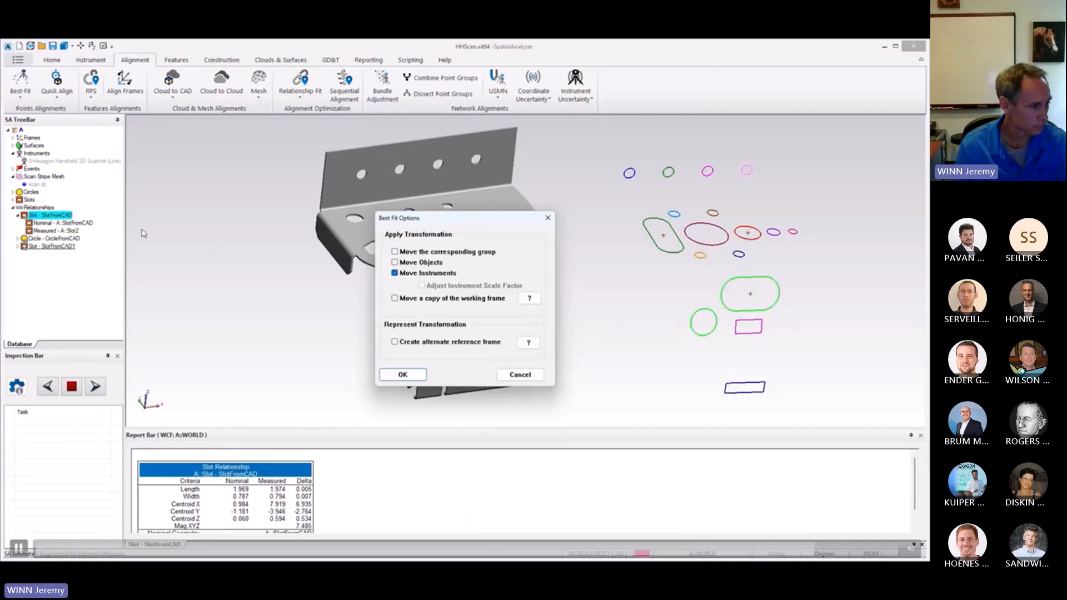
click(401, 376)
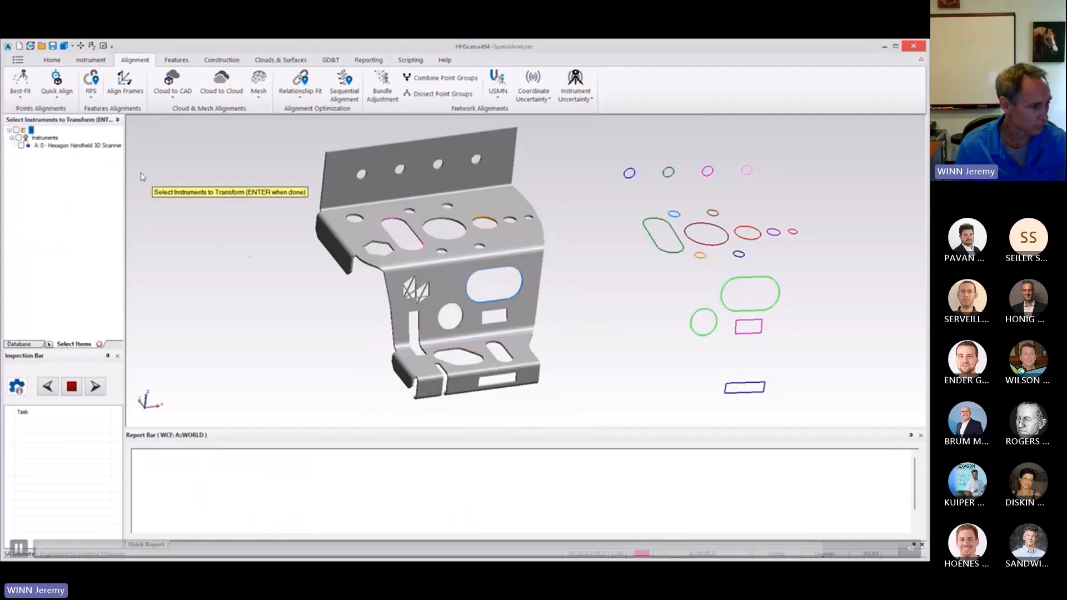
click(26, 147)
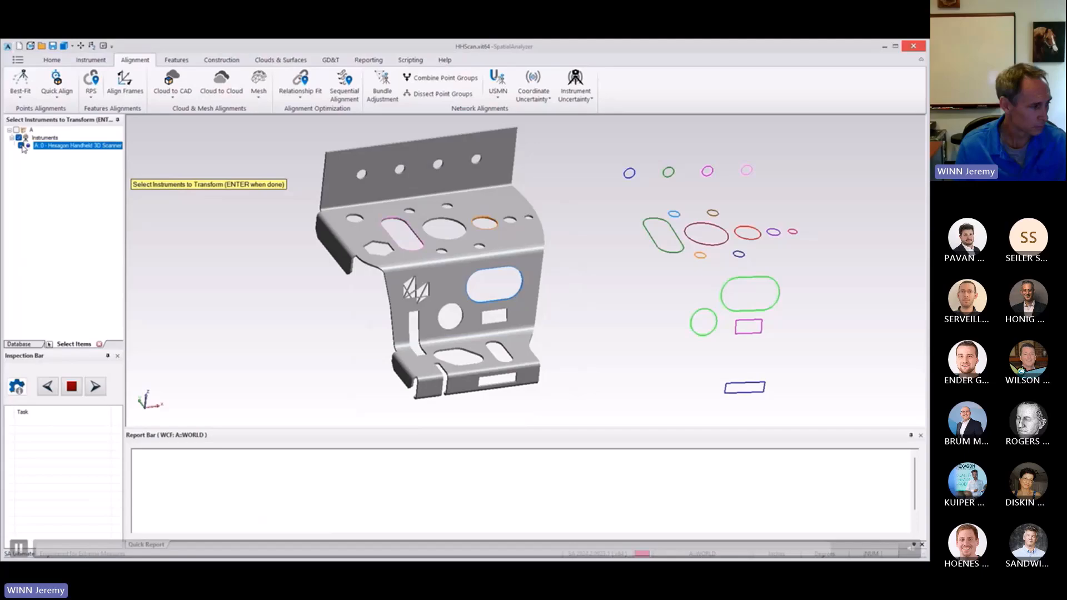
key(Return)
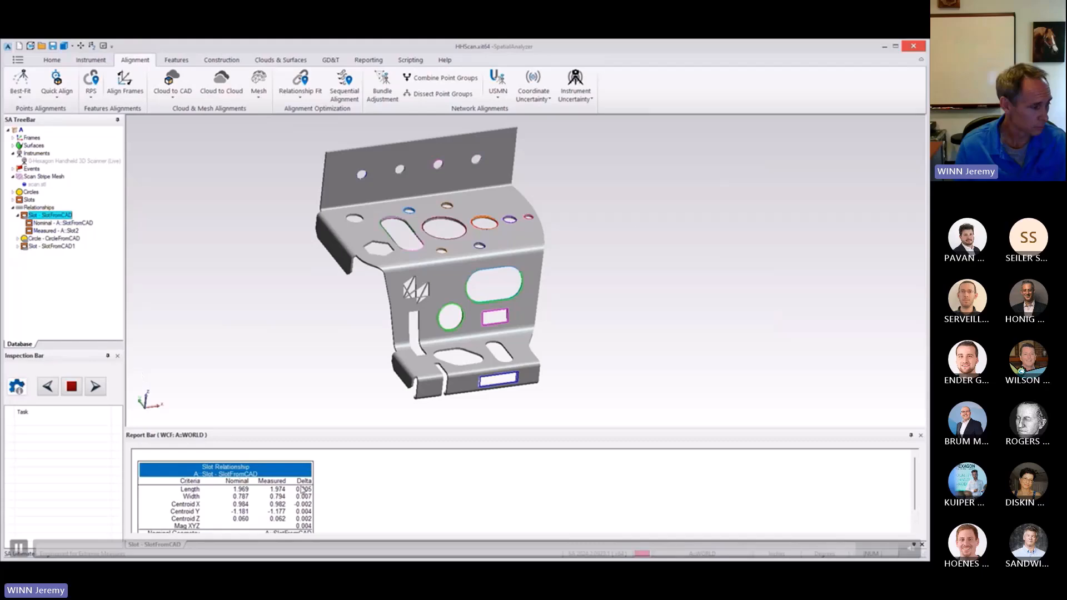
Show the scan stripe mesh over the aligned CAD part.
right_drag(150, 255, 253, 248)
middle_click(29, 186)
mouse_move(191, 258)
mouse_down()
mouse_move(185, 278)
mouse_move(193, 259)
mouse_up()
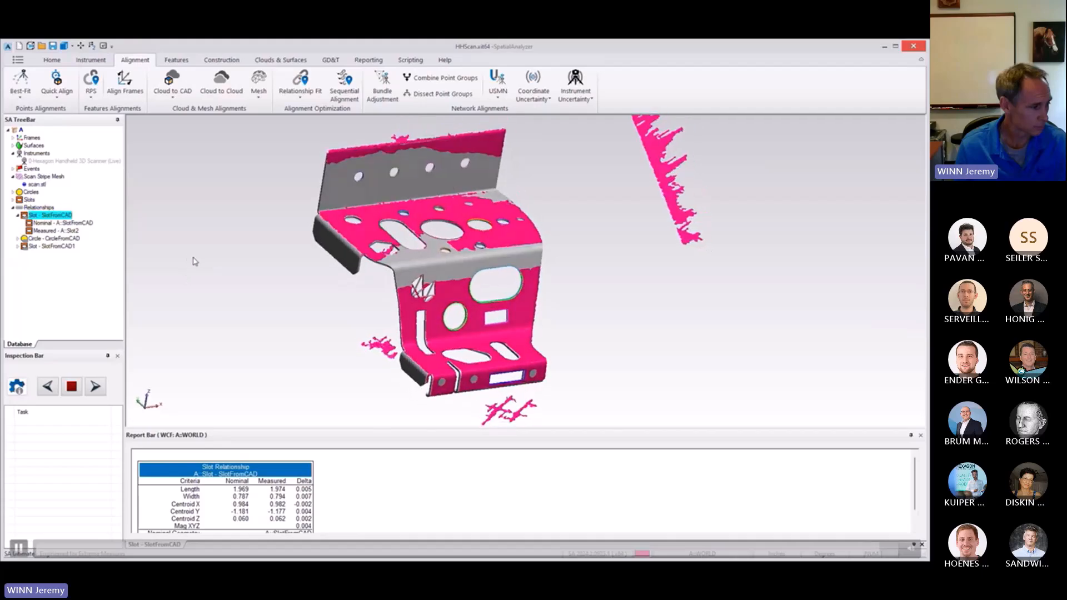
scroll(201, 275, down, 4)
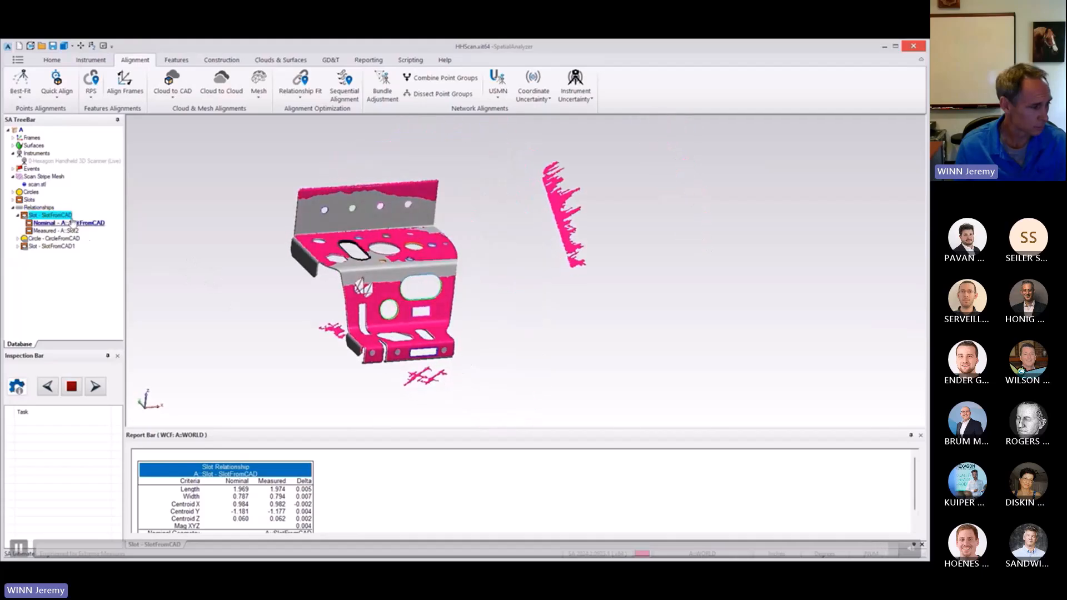